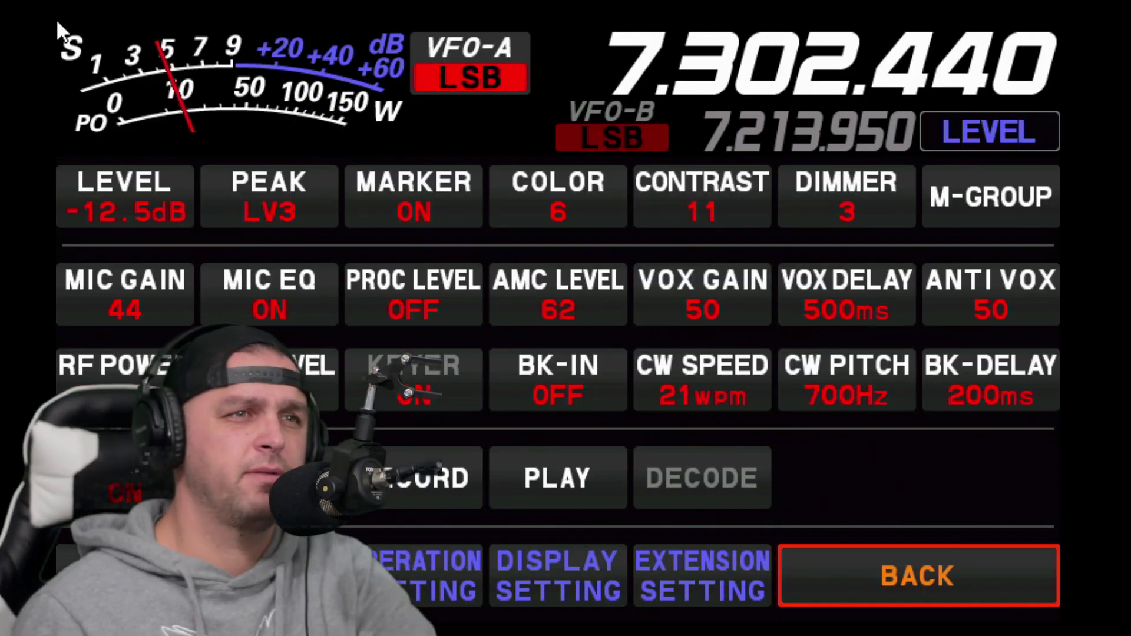
Open the EXT MONITOR display settings and select the PIXEL resolution field
click(572, 575)
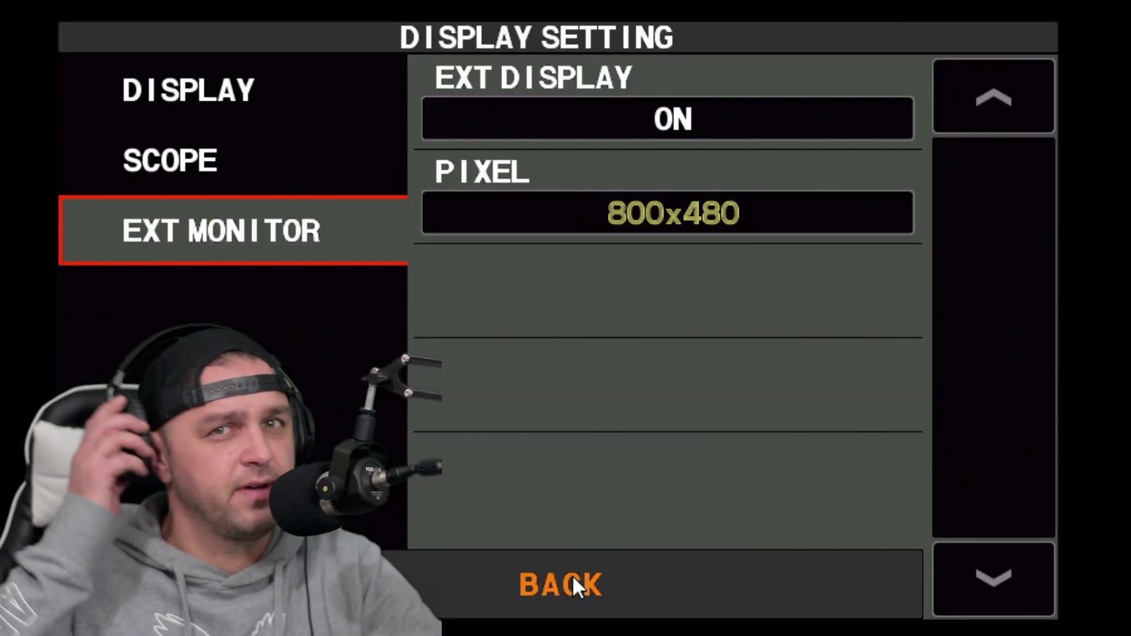
click(687, 214)
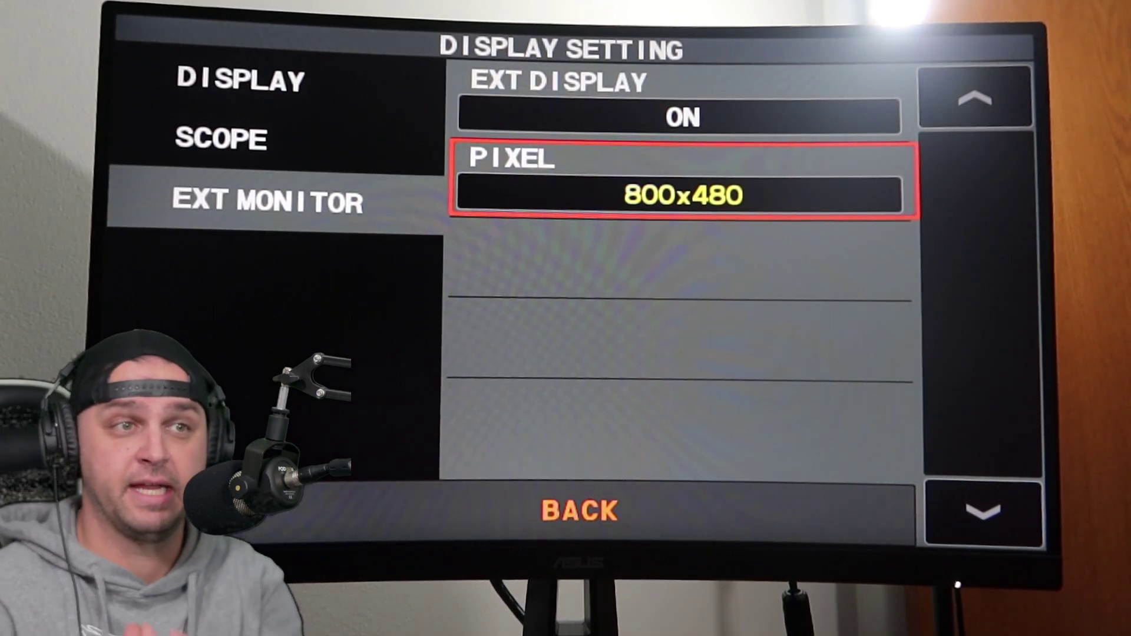
Set the external monitor's PIXEL resolution to 800x600
key(Return)
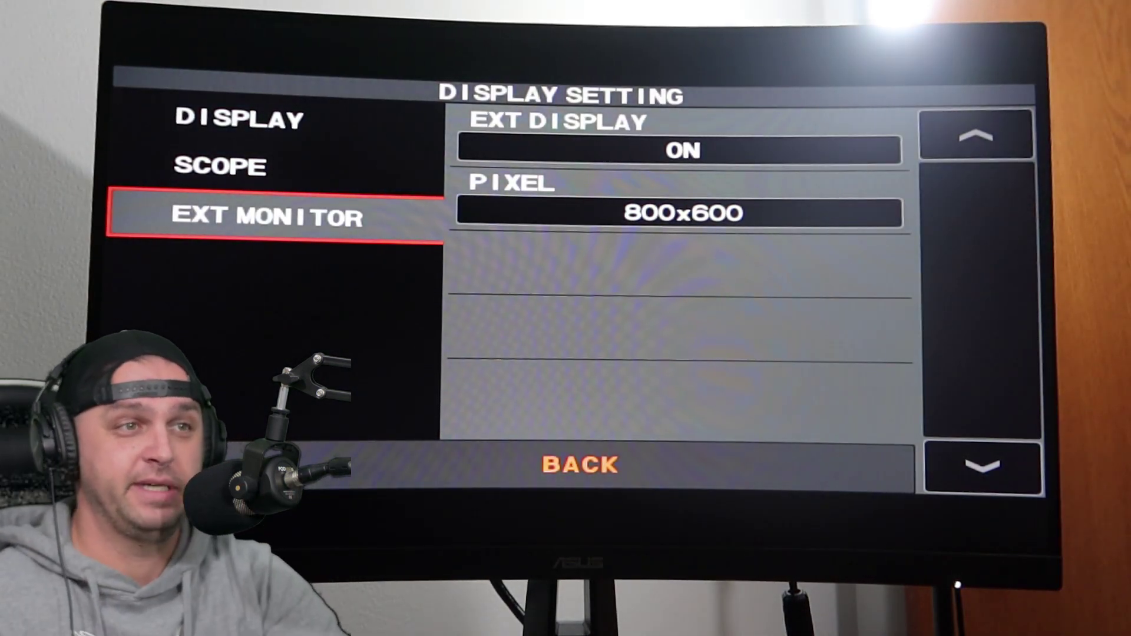
click(681, 212)
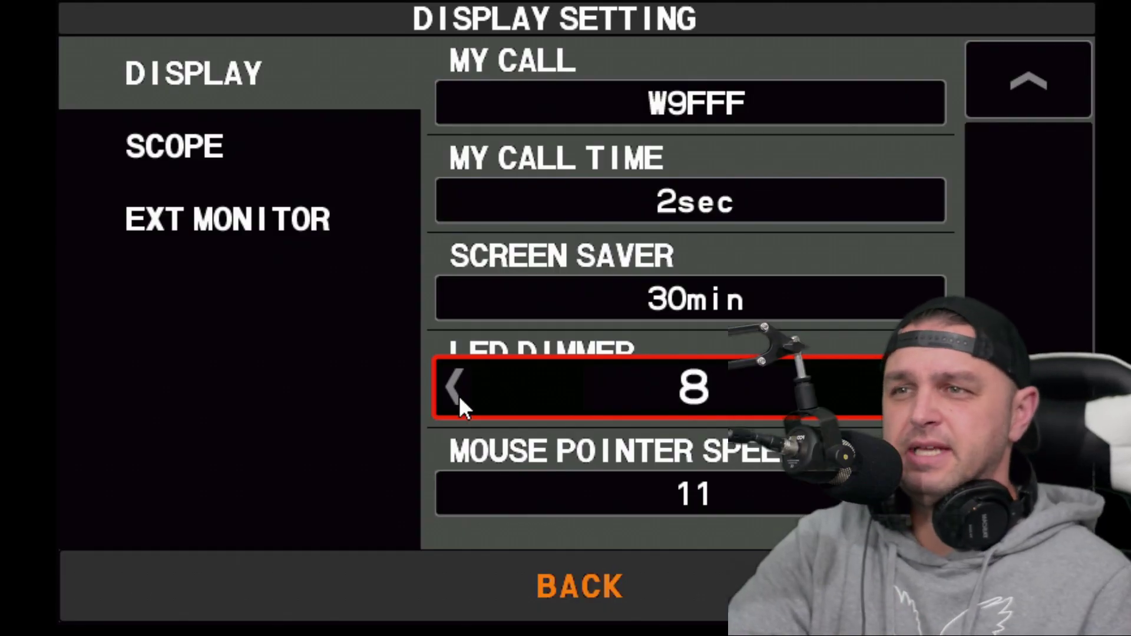
Try several LED DIMMER levels, then leave LED DIMMER at 10
click(459, 394)
click(459, 395)
click(458, 395)
click(459, 395)
click(459, 395)
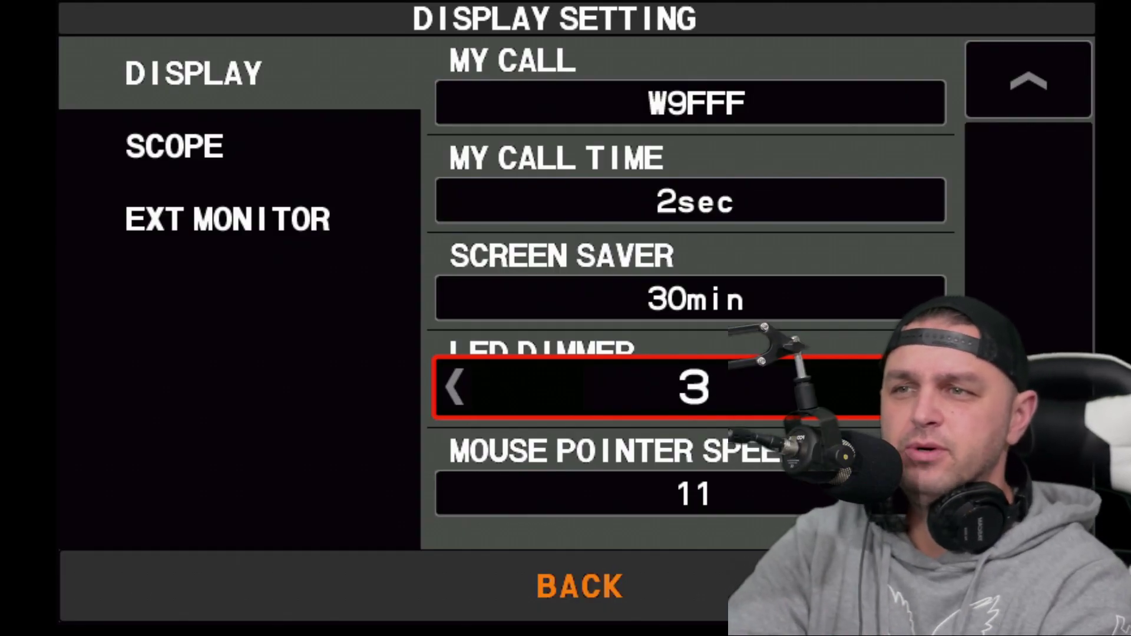
click(927, 389)
click(928, 389)
click(928, 389)
click(928, 389)
click(927, 388)
click(928, 389)
click(928, 389)
click(928, 389)
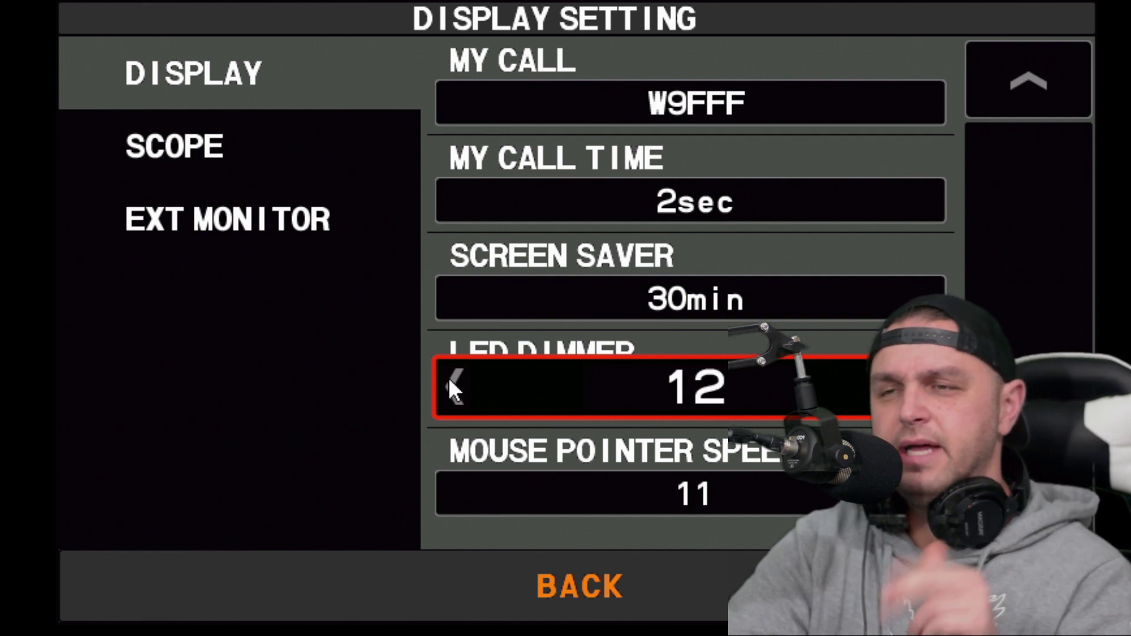
click(470, 394)
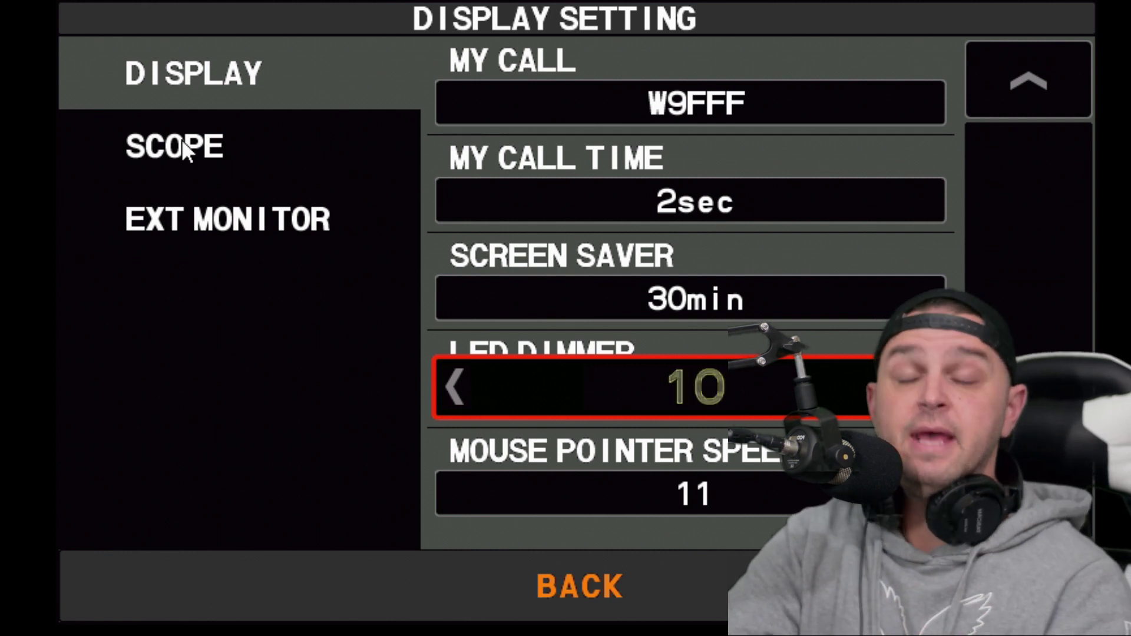
click(519, 602)
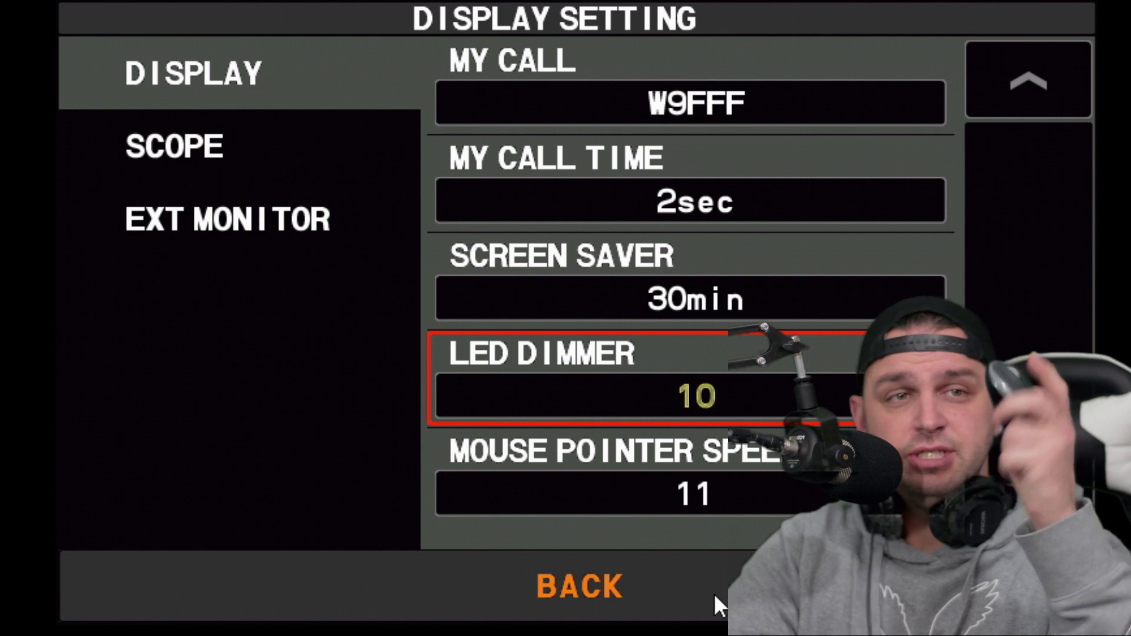
Try MOUSE POINTER SPEED values of 10 and then 0
click(714, 593)
click(666, 493)
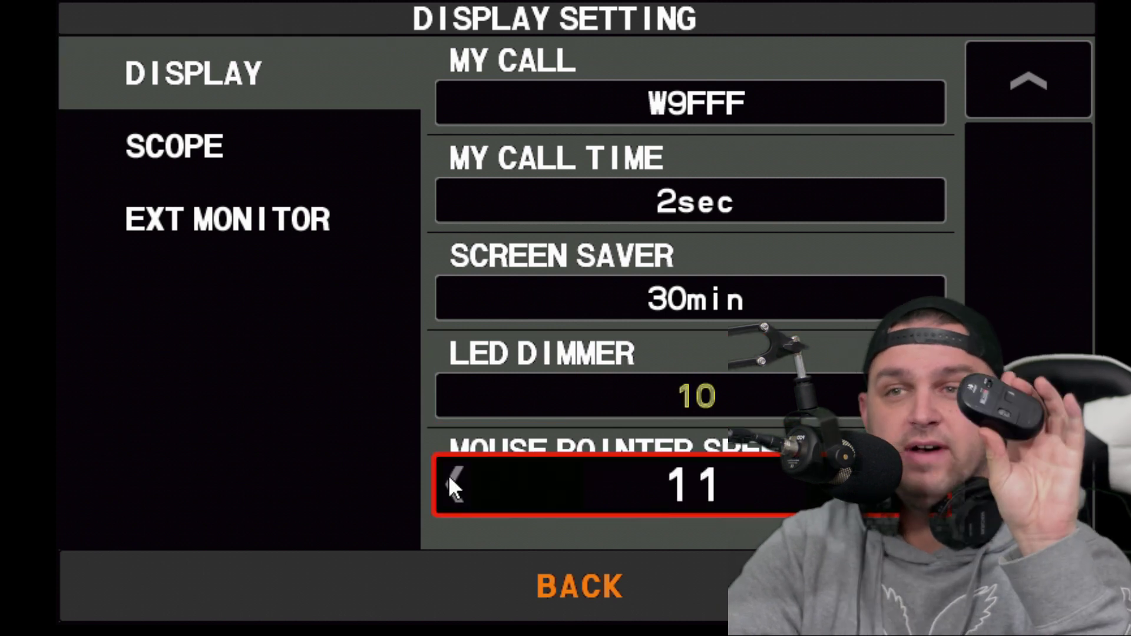
click(454, 493)
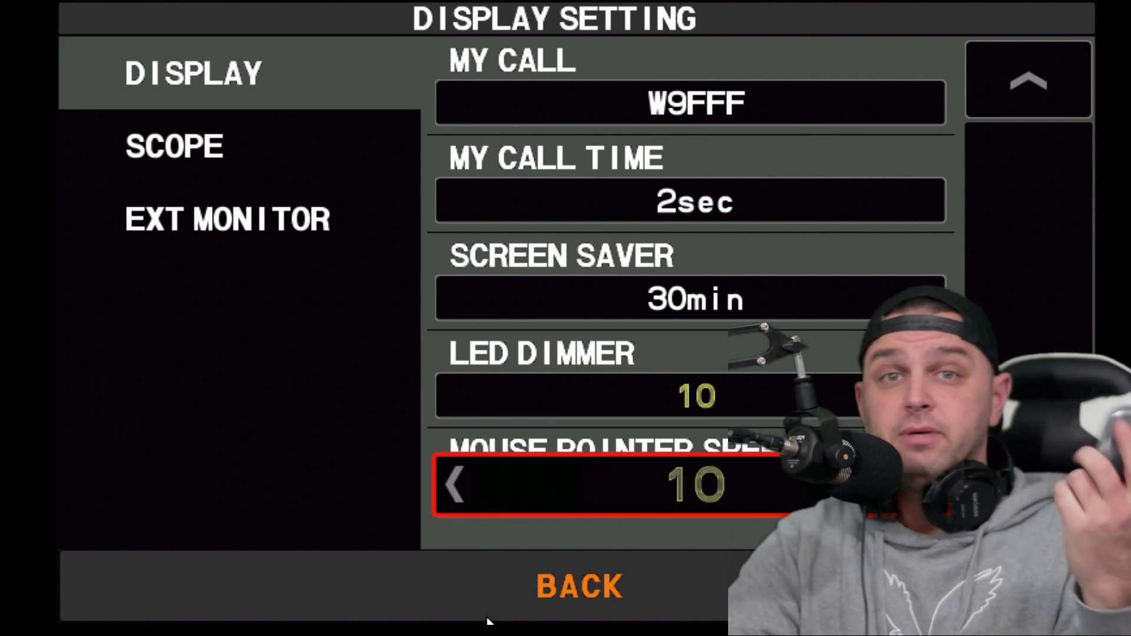
click(579, 616)
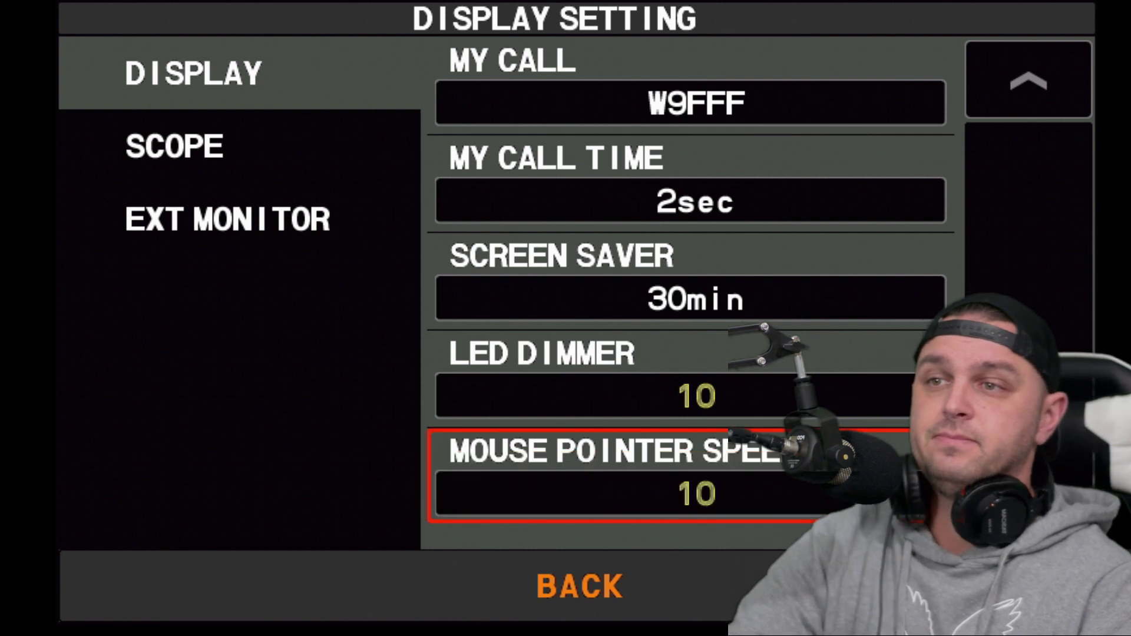
click(666, 486)
click(444, 497)
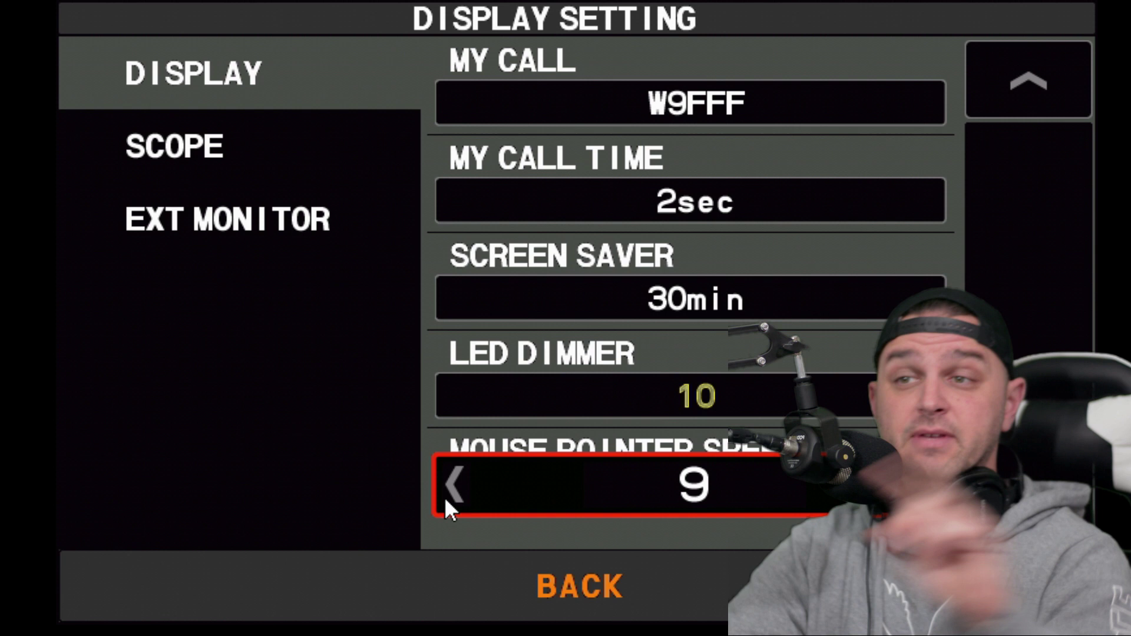
click(448, 496)
click(448, 497)
click(448, 496)
click(448, 497)
click(448, 496)
click(448, 497)
click(447, 497)
click(448, 496)
click(448, 496)
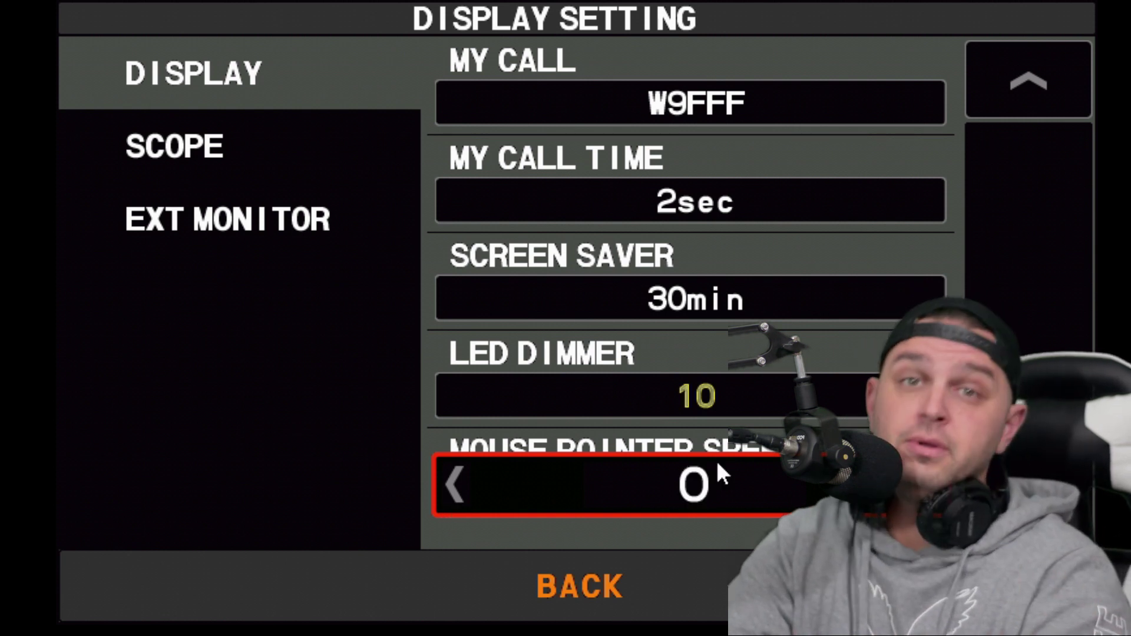
click(378, 442)
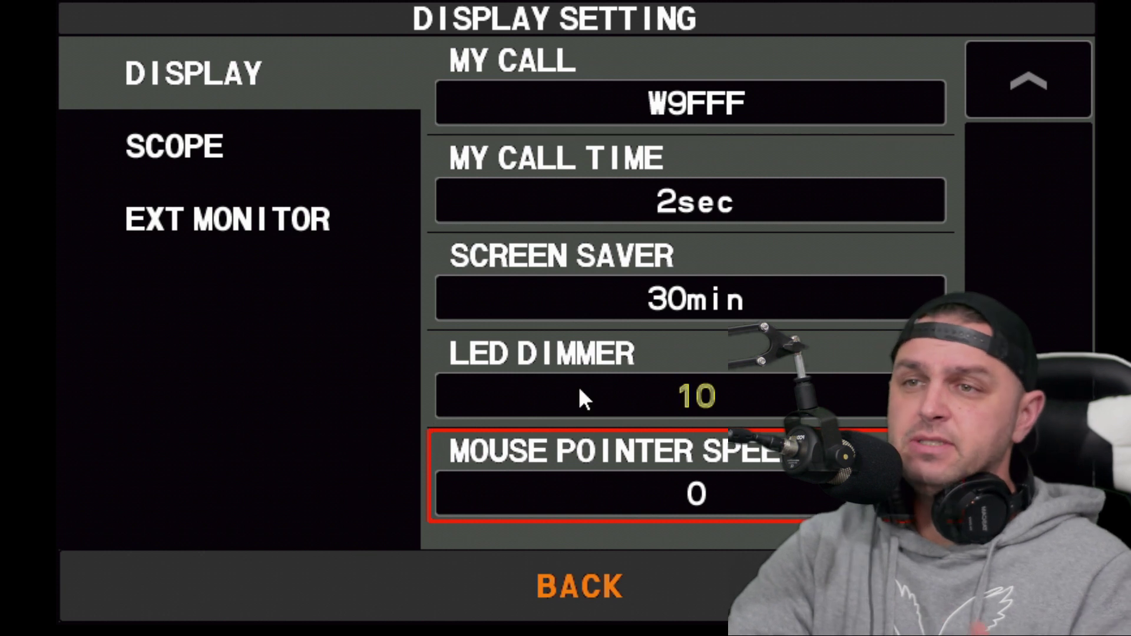
Raise MOUSE POINTER SPEED step by step up to 20
click(884, 486)
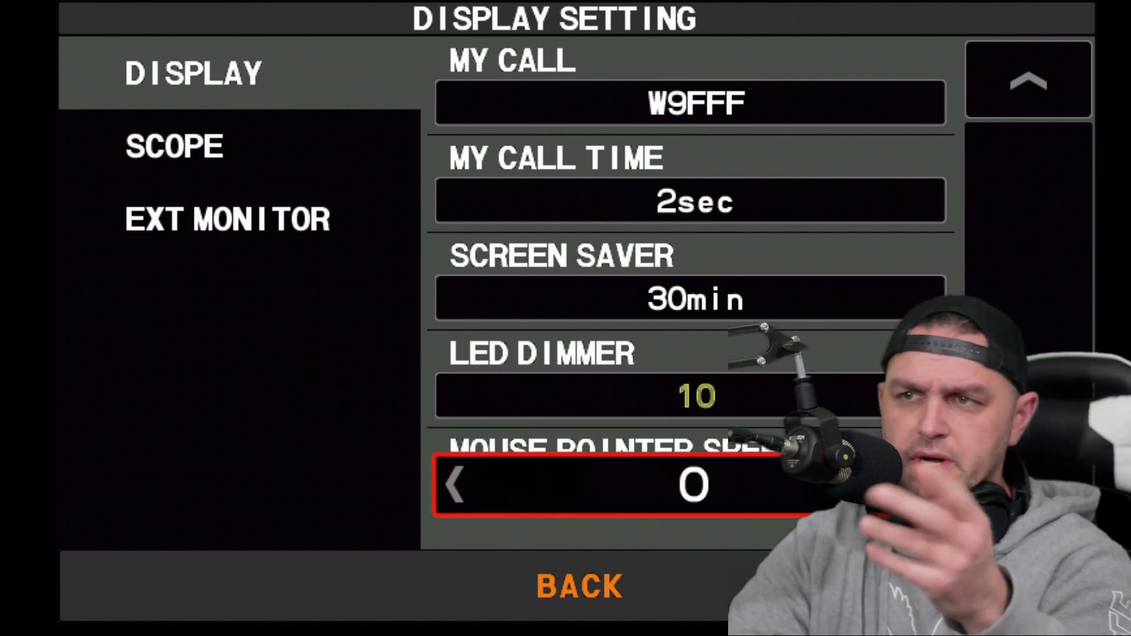
click(926, 485)
click(926, 485)
click(926, 485)
click(926, 485)
click(926, 485)
click(926, 485)
click(926, 485)
click(926, 485)
click(926, 485)
click(926, 485)
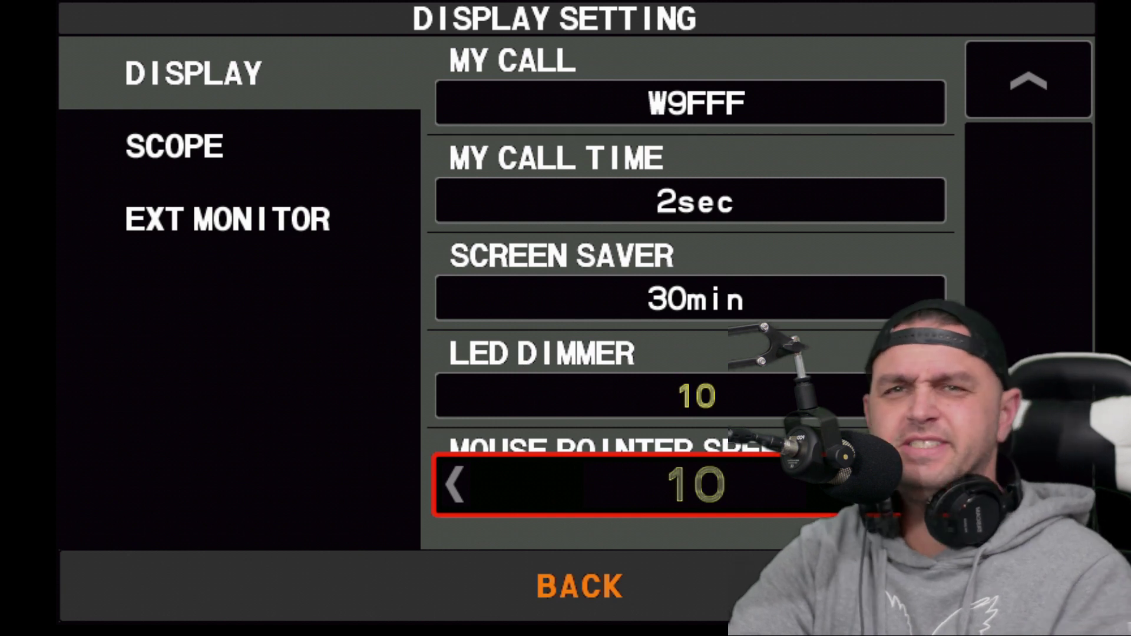
click(934, 485)
click(926, 485)
click(927, 485)
click(927, 485)
click(926, 485)
click(926, 485)
click(927, 485)
click(926, 485)
click(926, 485)
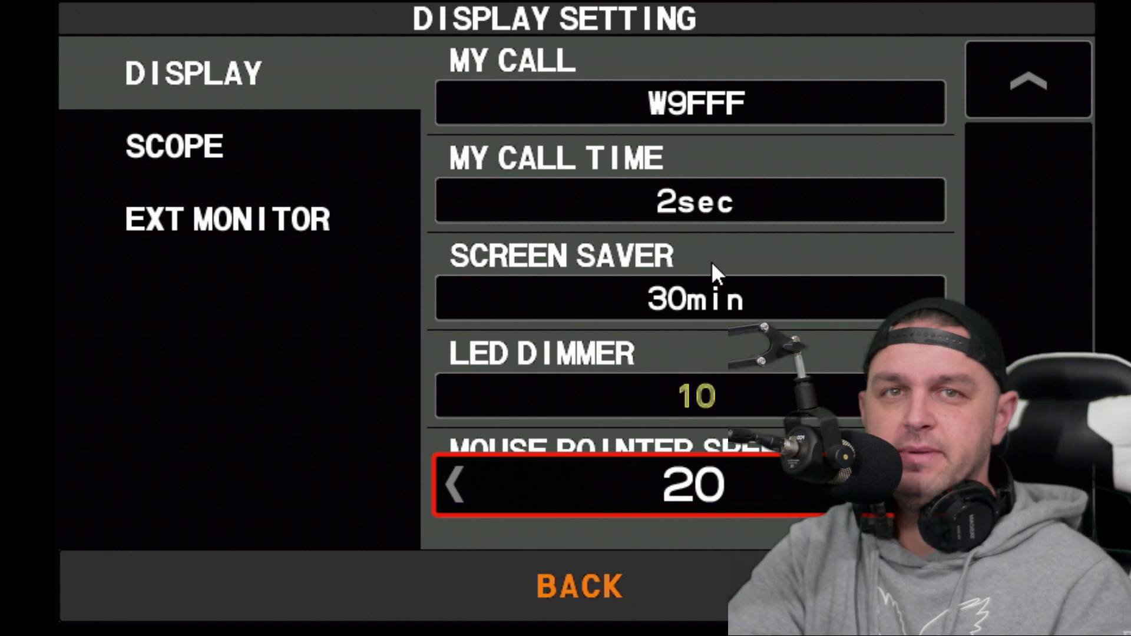
click(707, 486)
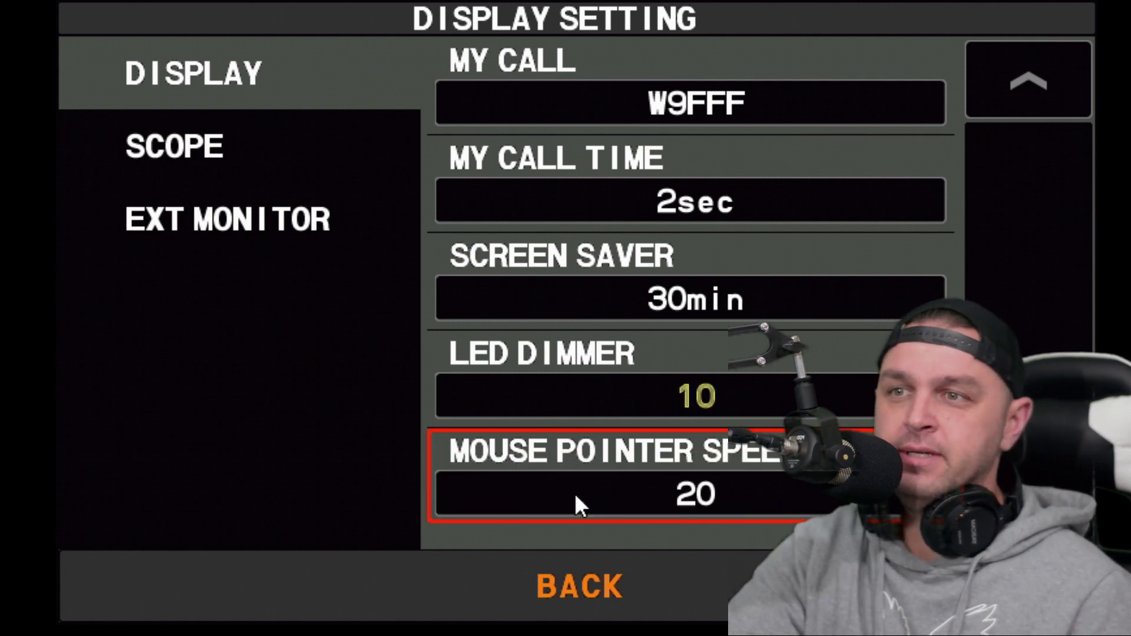
Lower MOUSE POINTER SPEED from 20 to 12 and confirm it
click(474, 516)
click(463, 484)
click(463, 484)
click(463, 485)
click(462, 485)
click(462, 484)
click(463, 484)
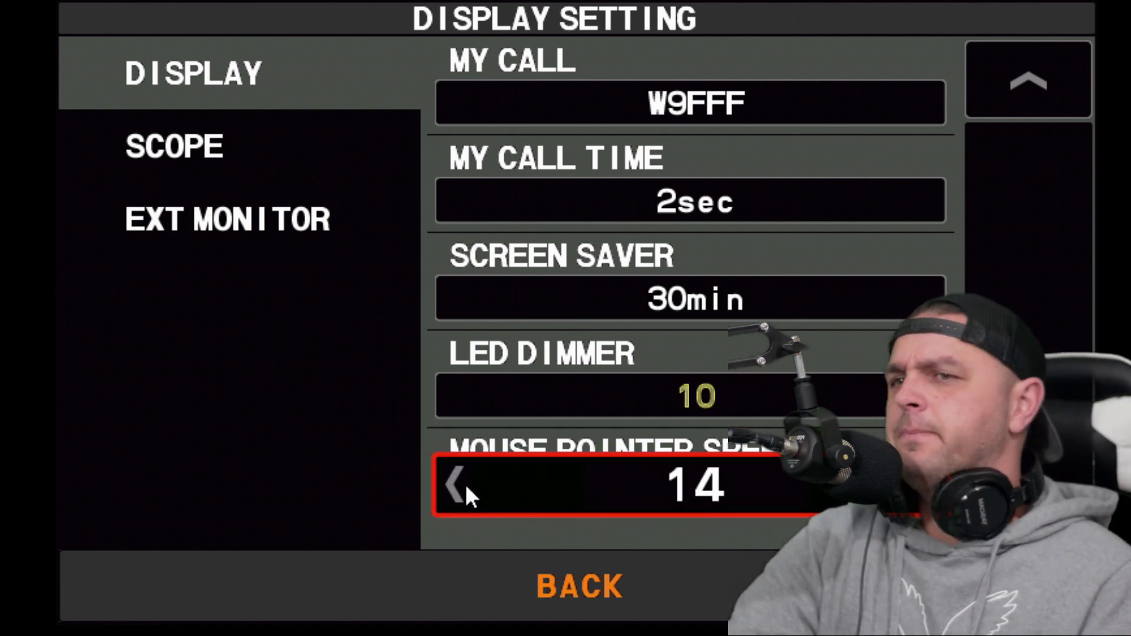
click(455, 487)
click(455, 487)
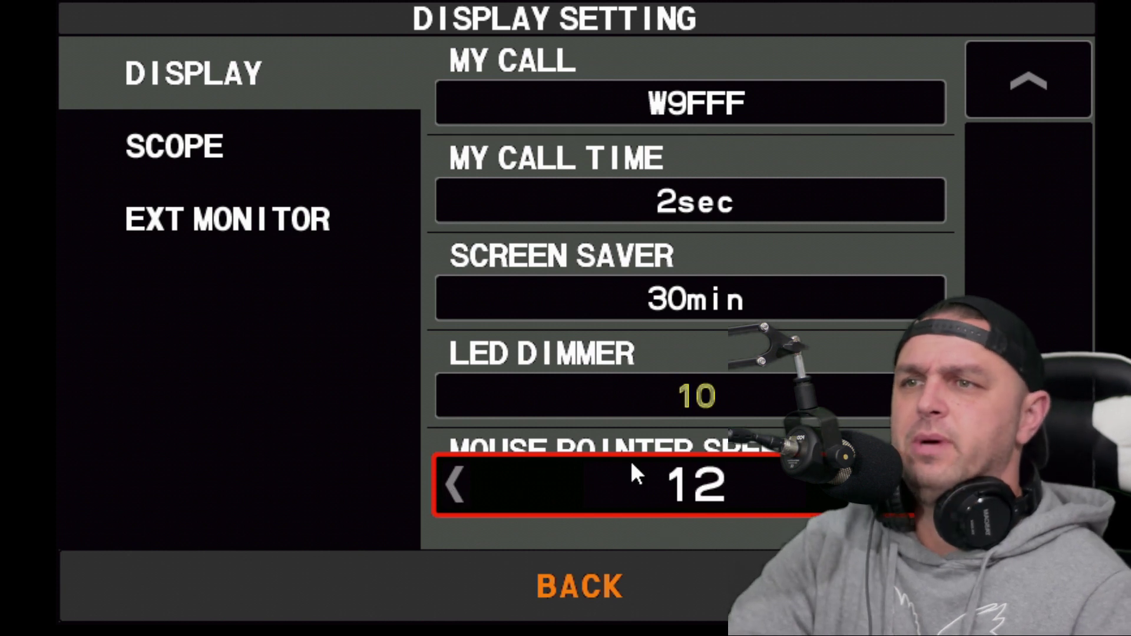
click(633, 596)
click(657, 585)
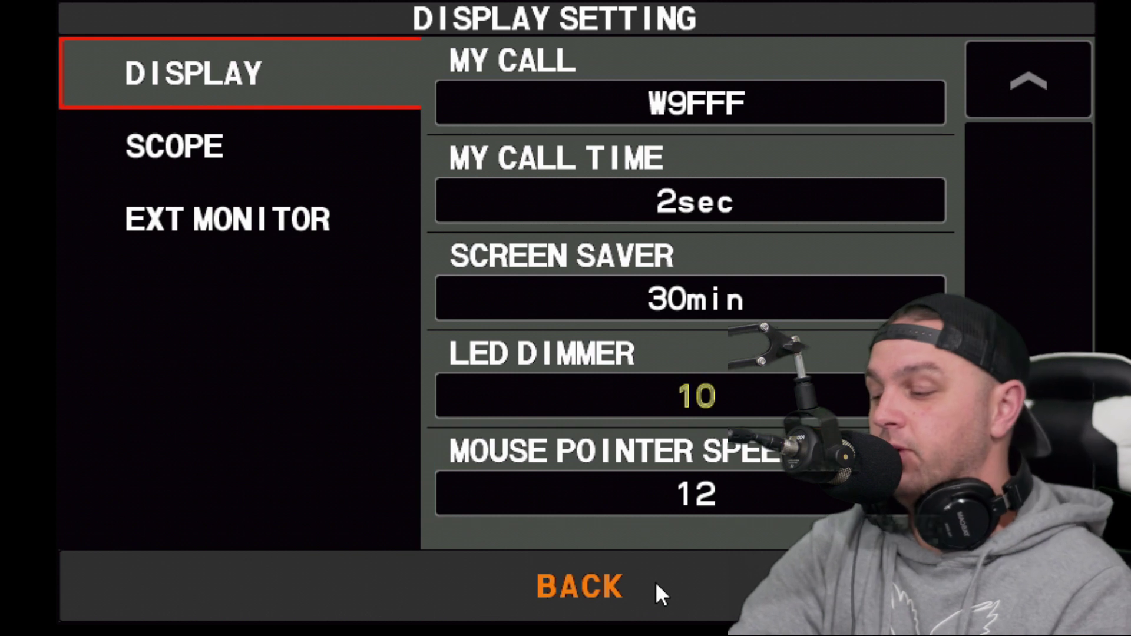
click(576, 583)
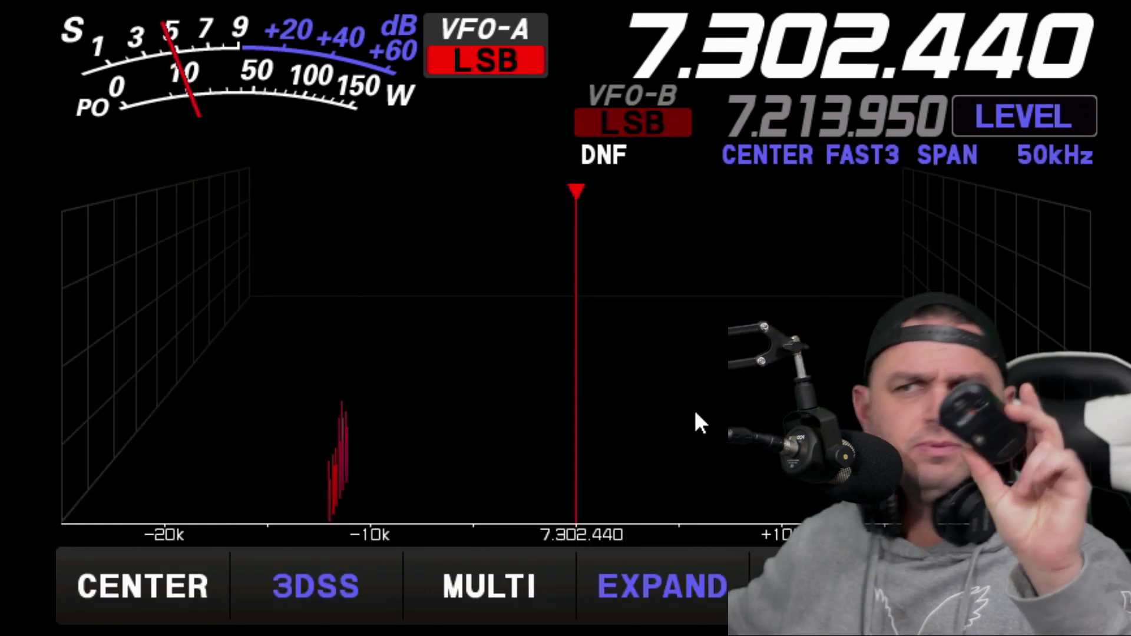
click(770, 375)
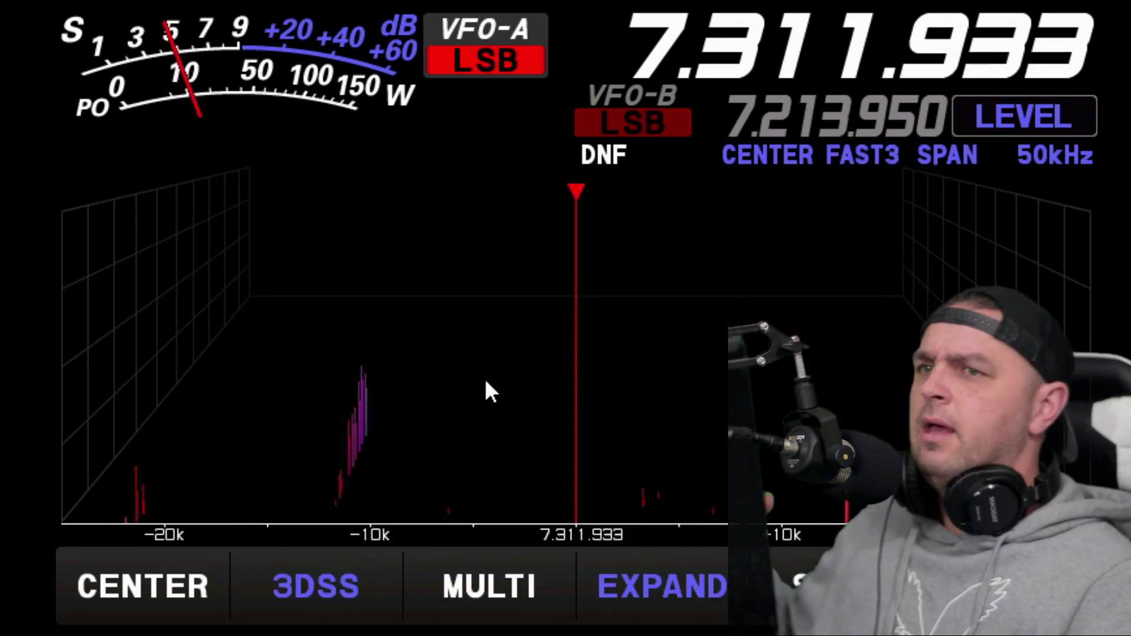
click(203, 402)
click(202, 402)
click(202, 402)
click(202, 402)
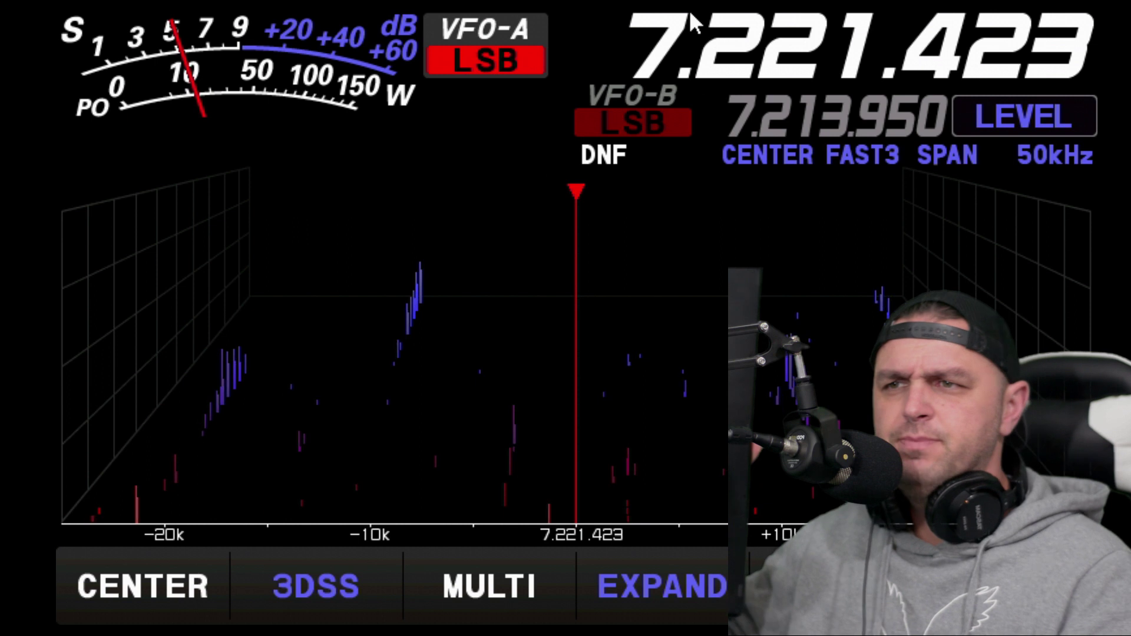
click(664, 34)
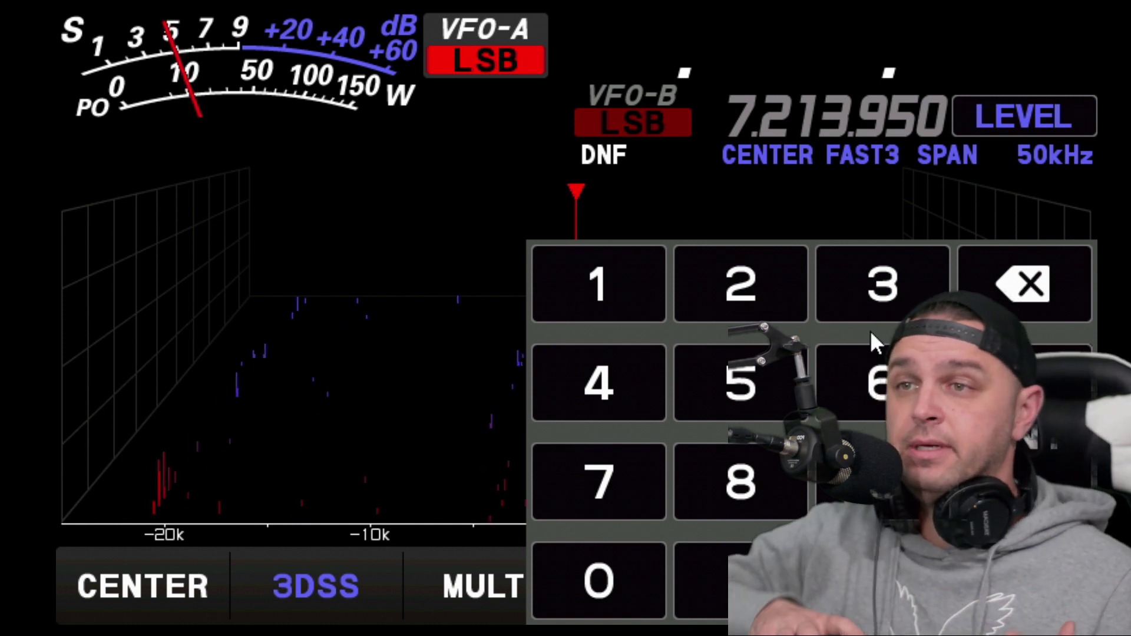
click(652, 419)
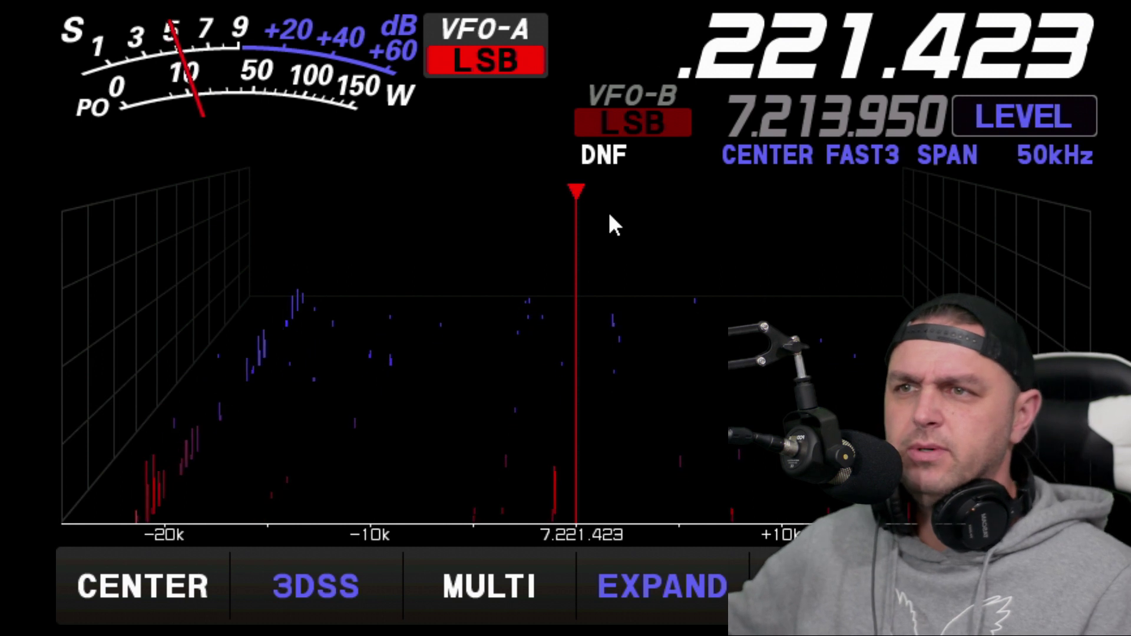
click(532, 30)
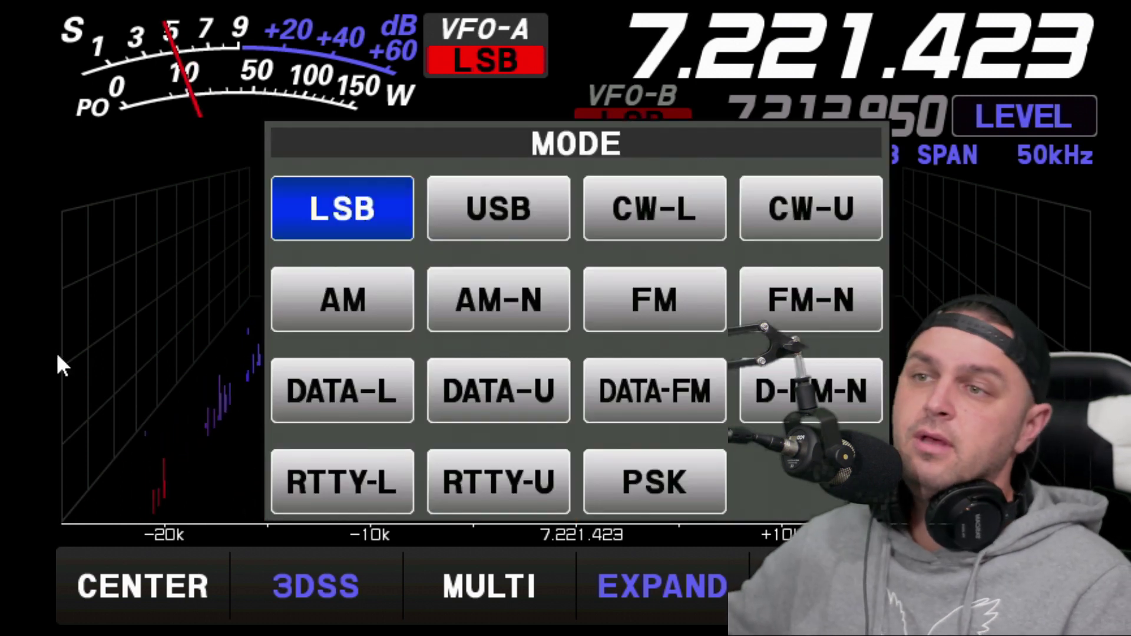
click(356, 93)
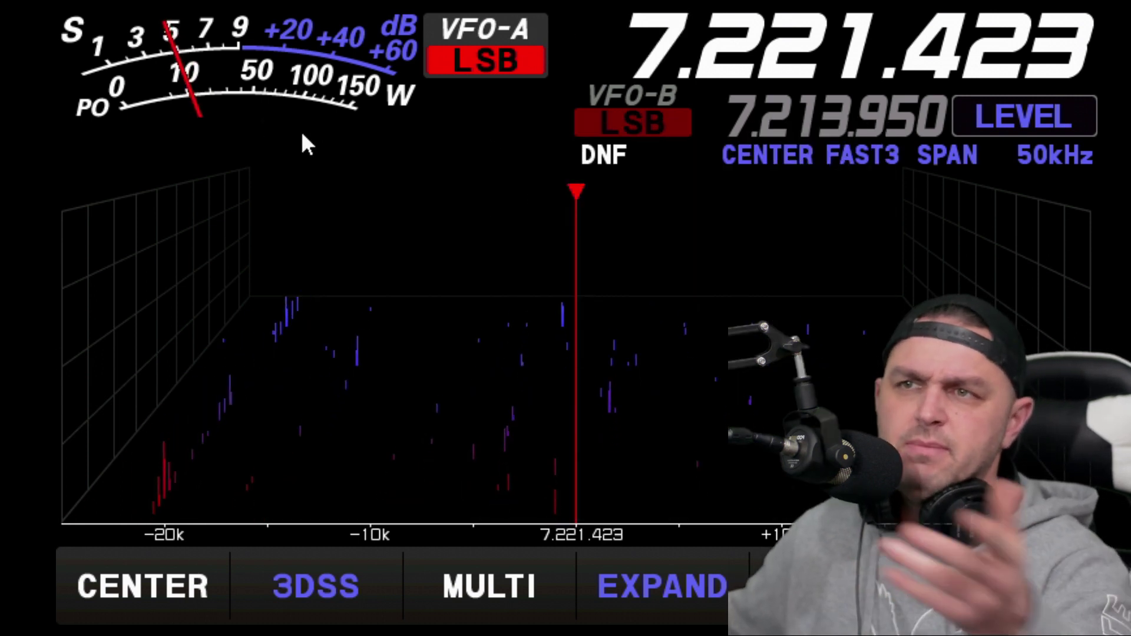
click(240, 79)
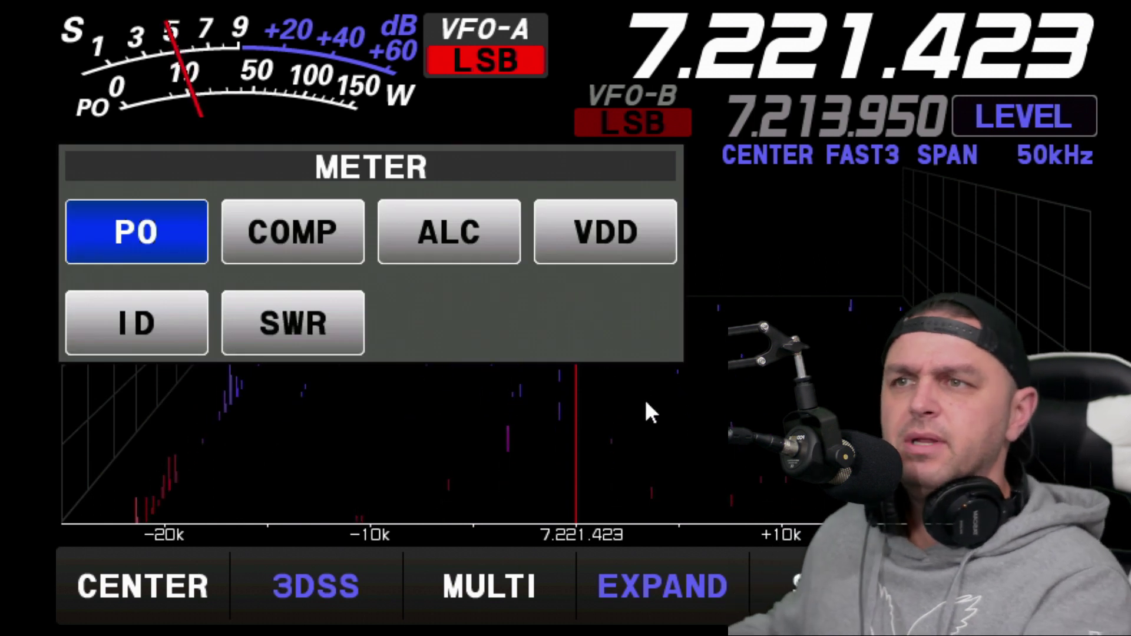
click(558, 498)
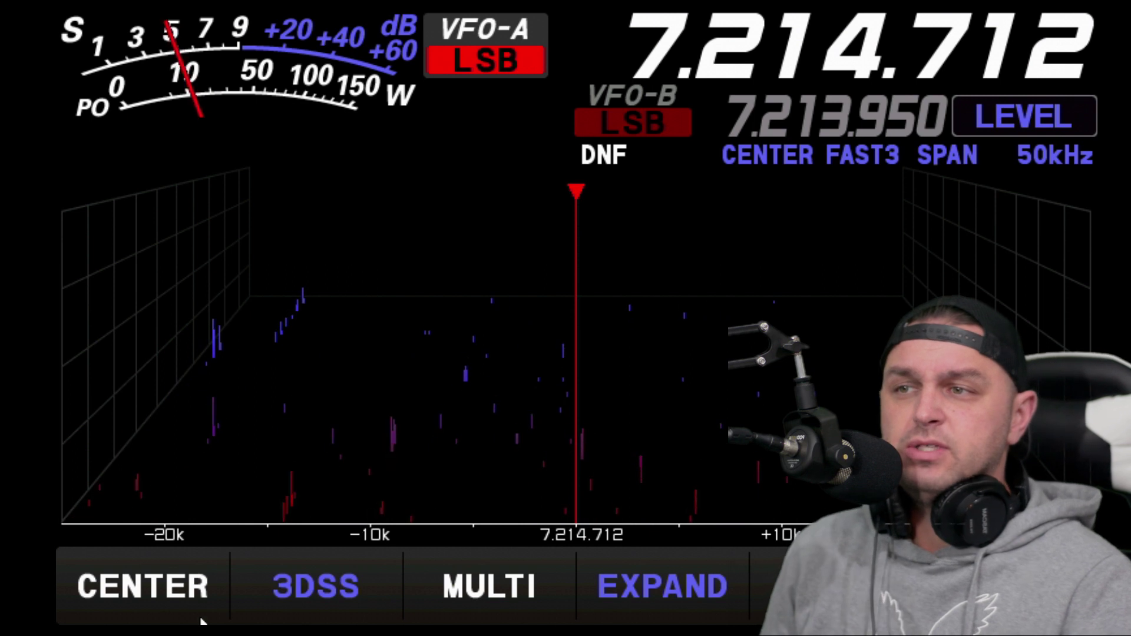
Switch the scope to CURSOR mode and tune VFO-A to several spectrum spots
click(194, 592)
click(317, 367)
click(612, 388)
click(838, 401)
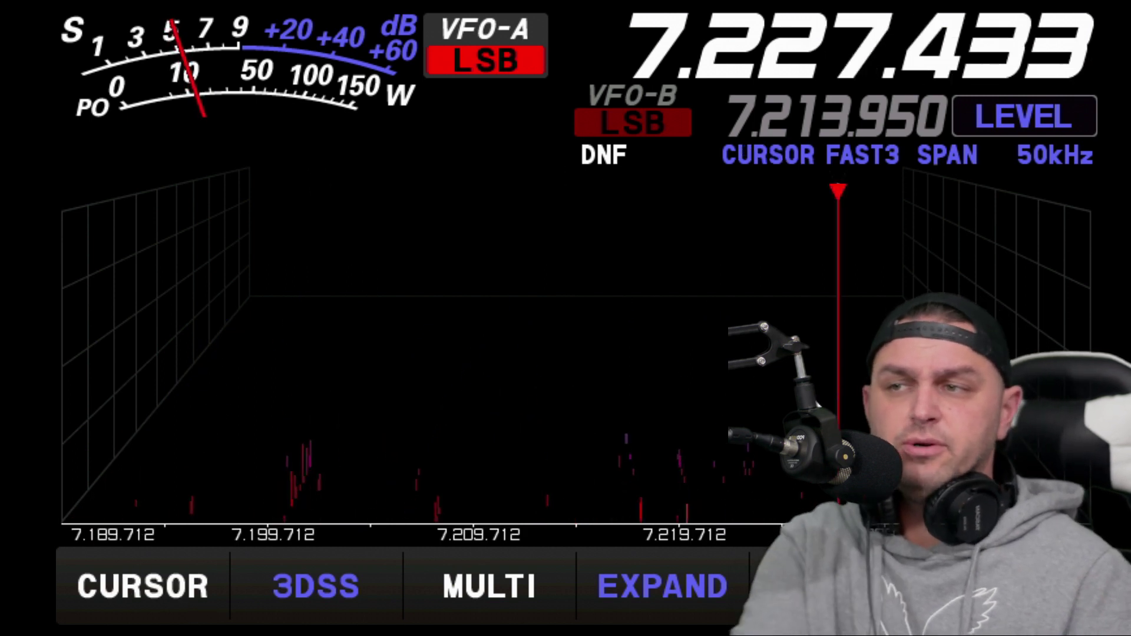
click(721, 406)
click(394, 419)
click(201, 421)
click(131, 413)
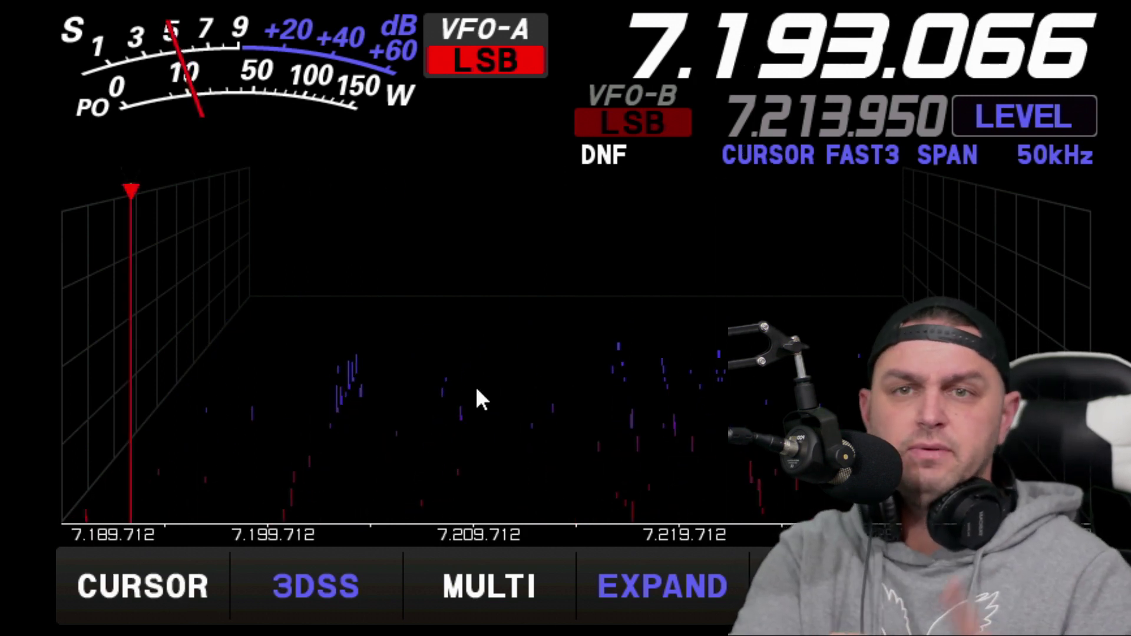
click(552, 395)
click(762, 379)
Switch the scope to FIX mode and tune VFO-A to exactly 7.035.000
click(191, 583)
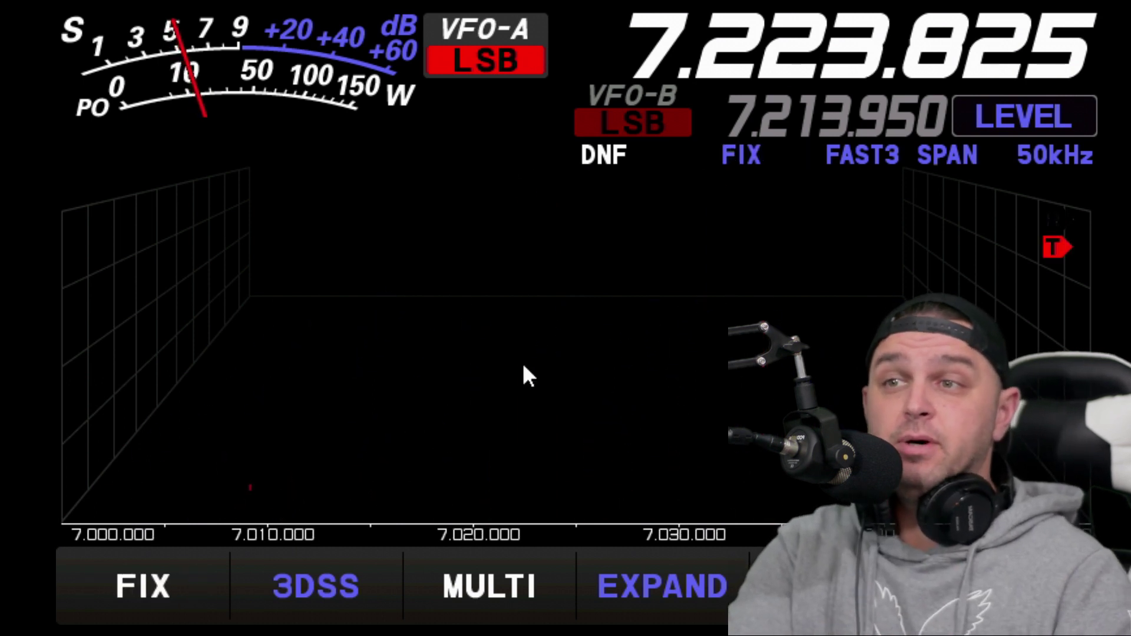
click(330, 396)
click(200, 401)
click(615, 392)
click(935, 424)
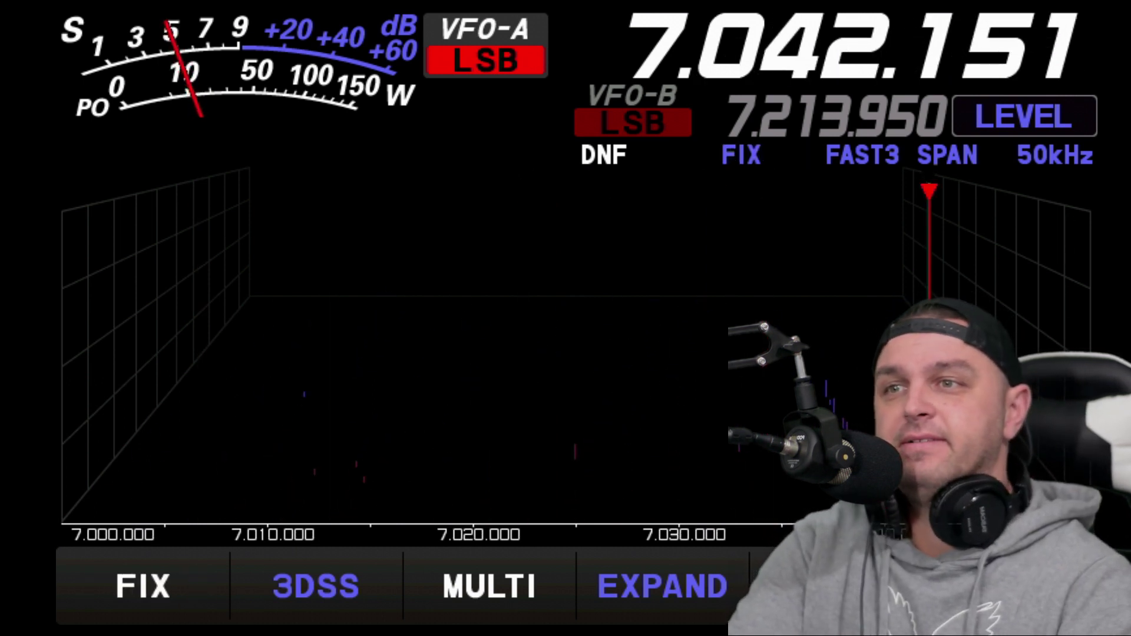
click(555, 437)
click(475, 450)
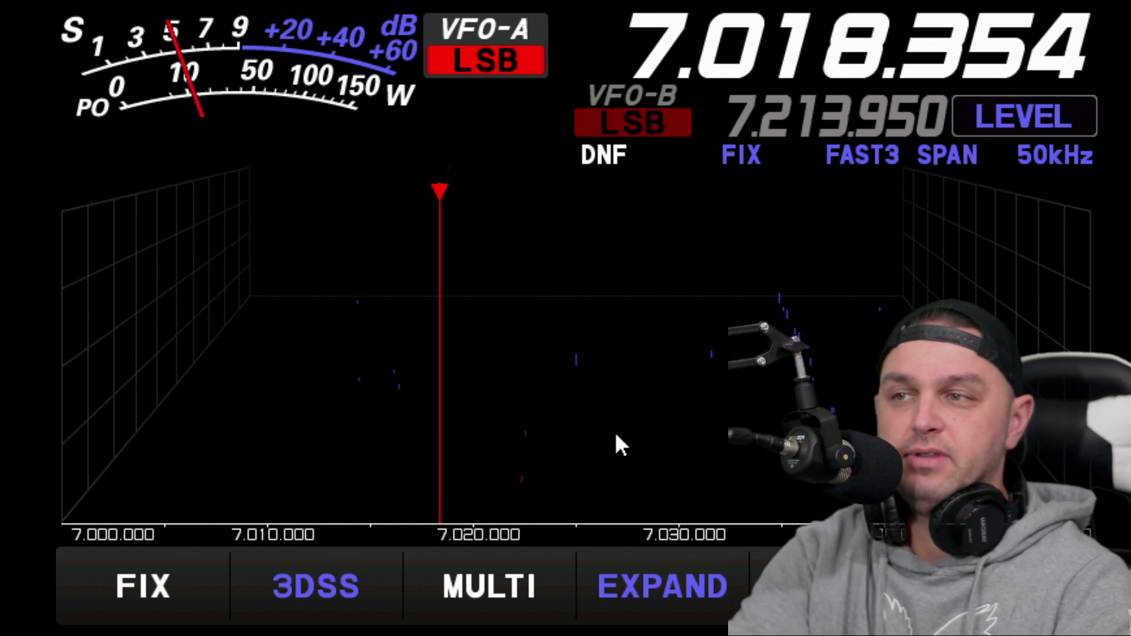
click(615, 434)
click(793, 217)
click(783, 209)
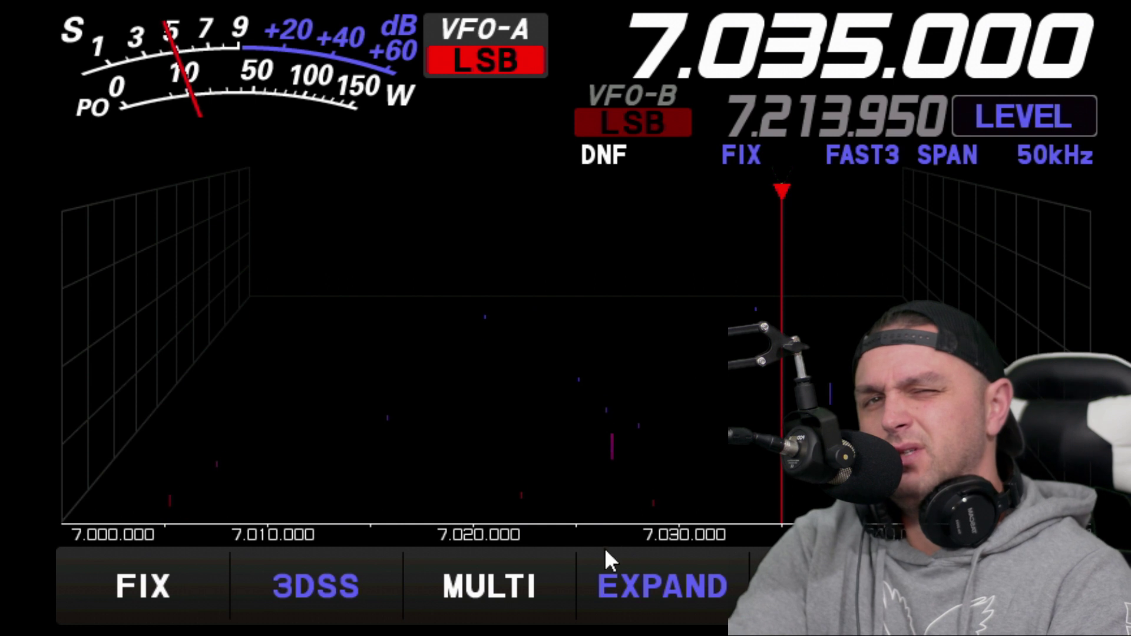
Return the scope to CENTER, toggle 3DSS off and on, and select VFO-A's kHz digits
click(164, 586)
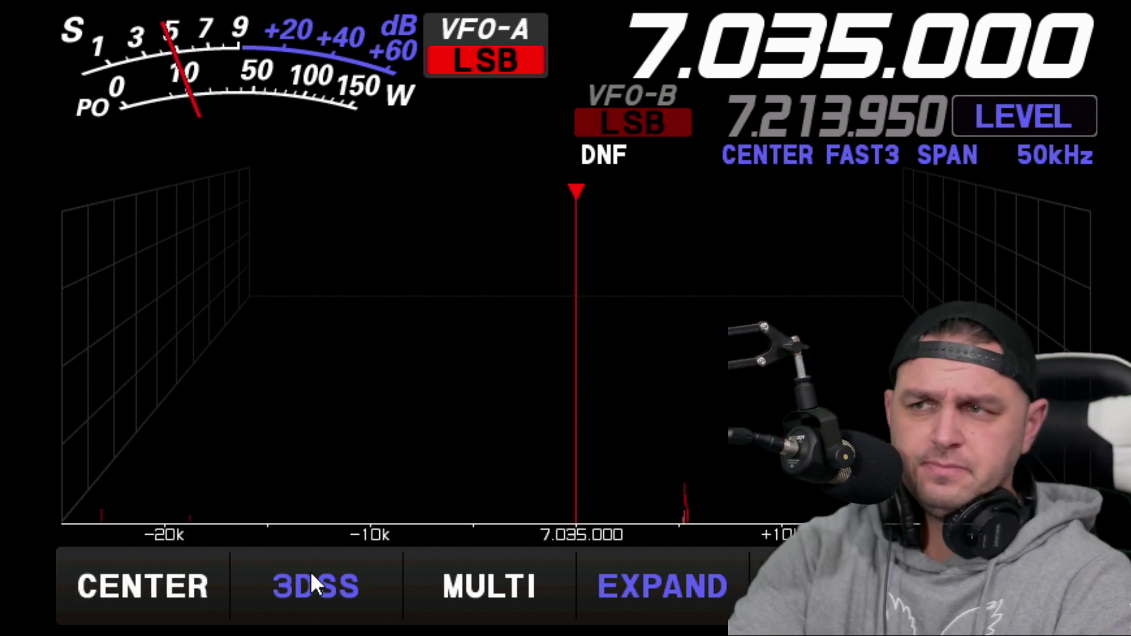
click(333, 596)
click(333, 595)
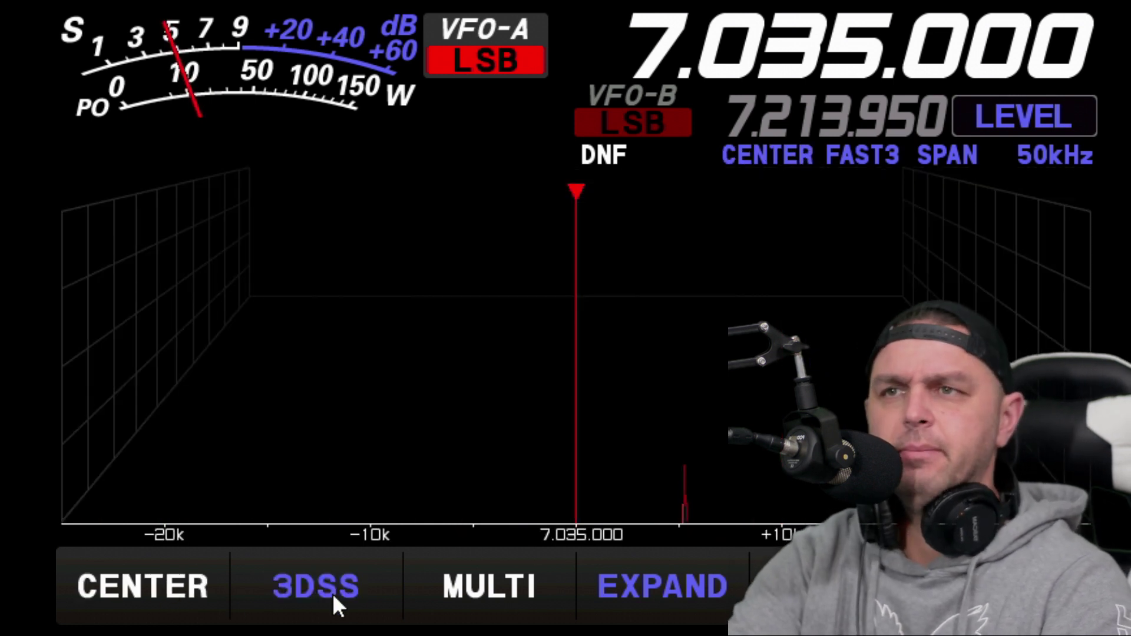
click(731, 61)
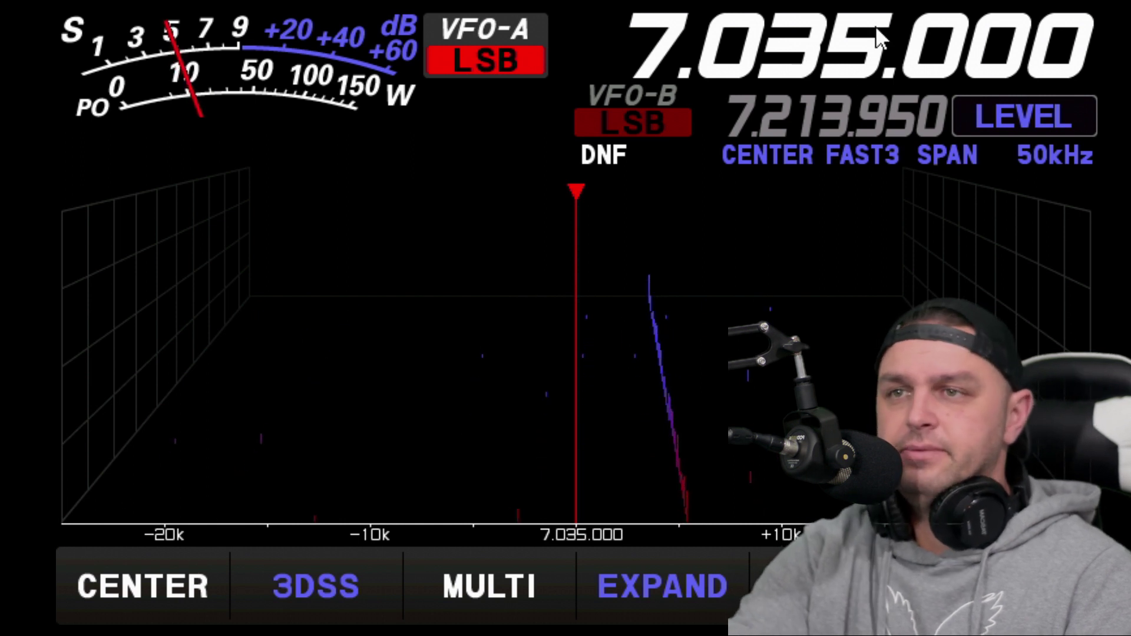
click(817, 41)
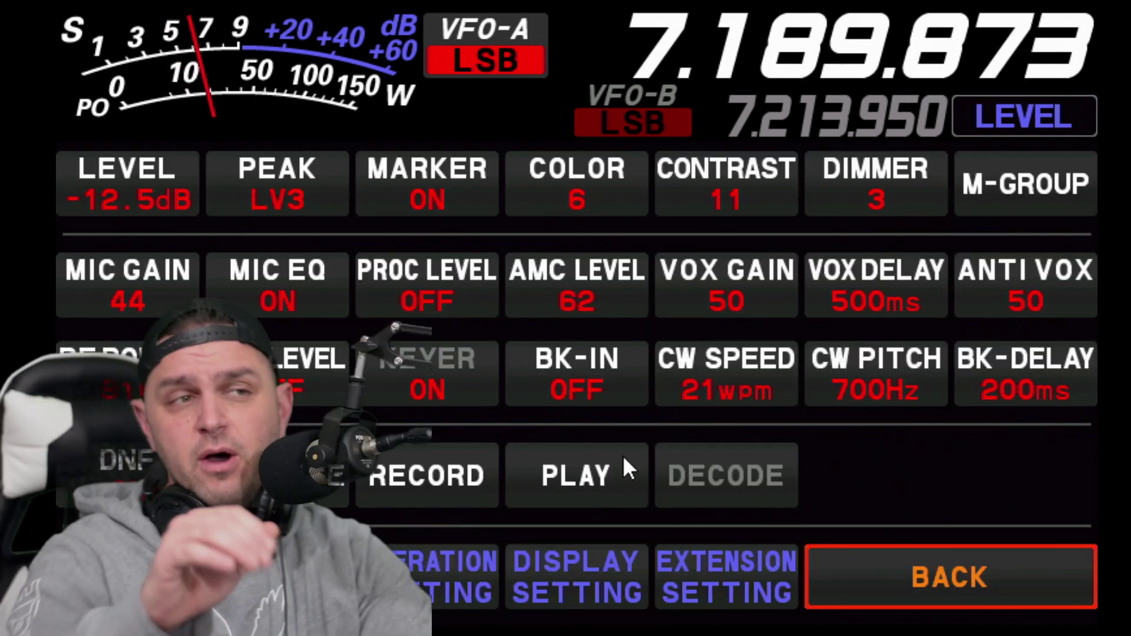
Accept SETUP for the inserted SD card and run FORMAT, confirming with OK
click(384, 476)
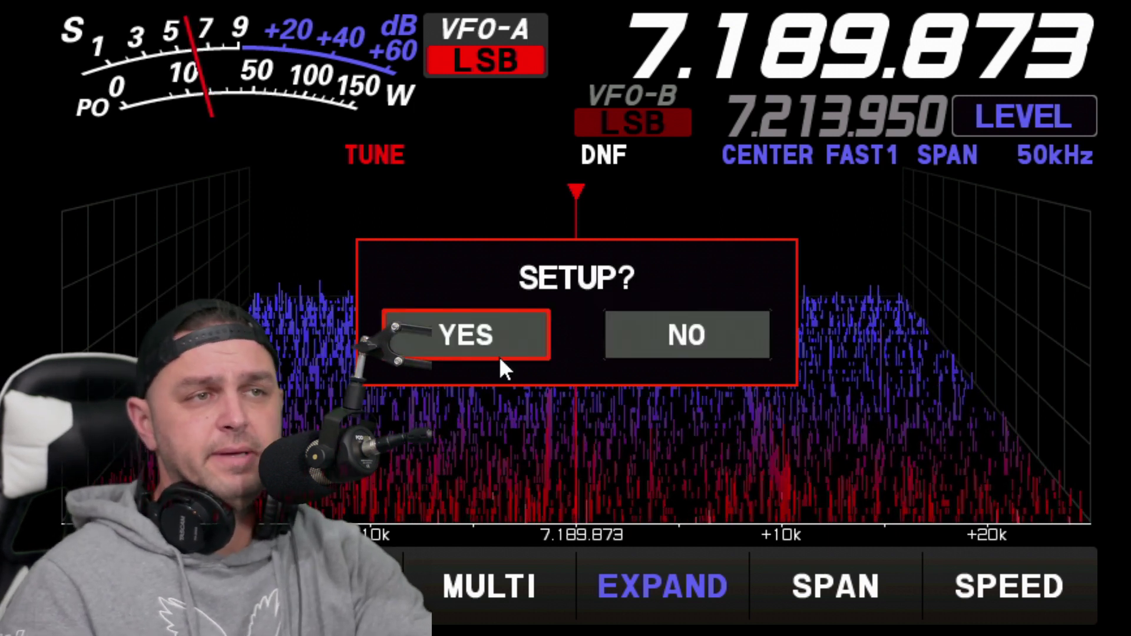
click(507, 354)
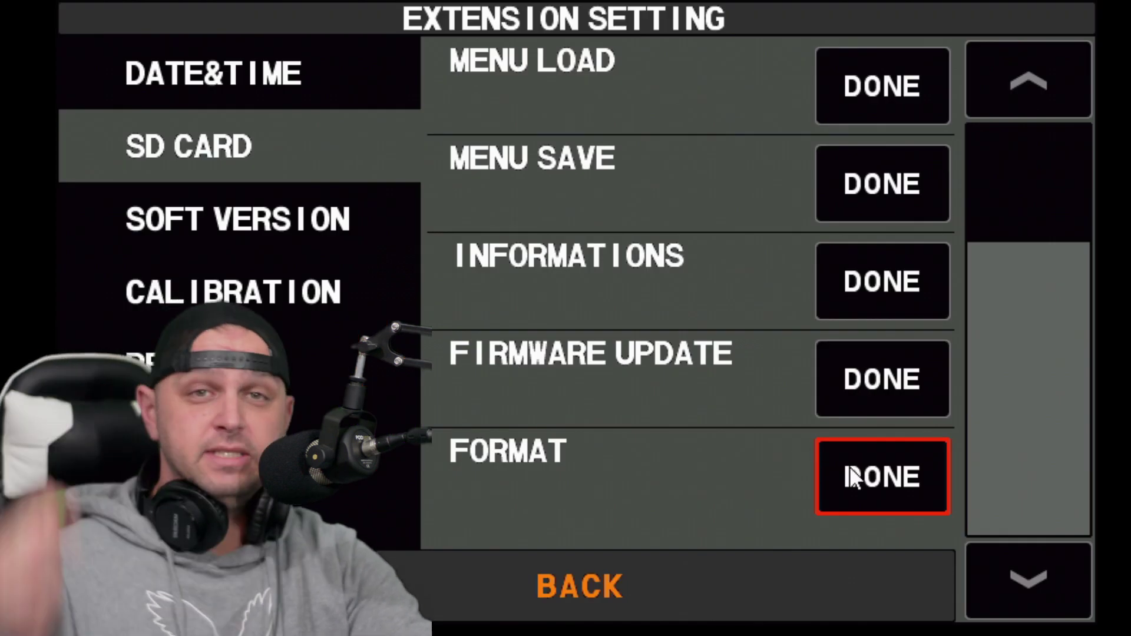
click(855, 477)
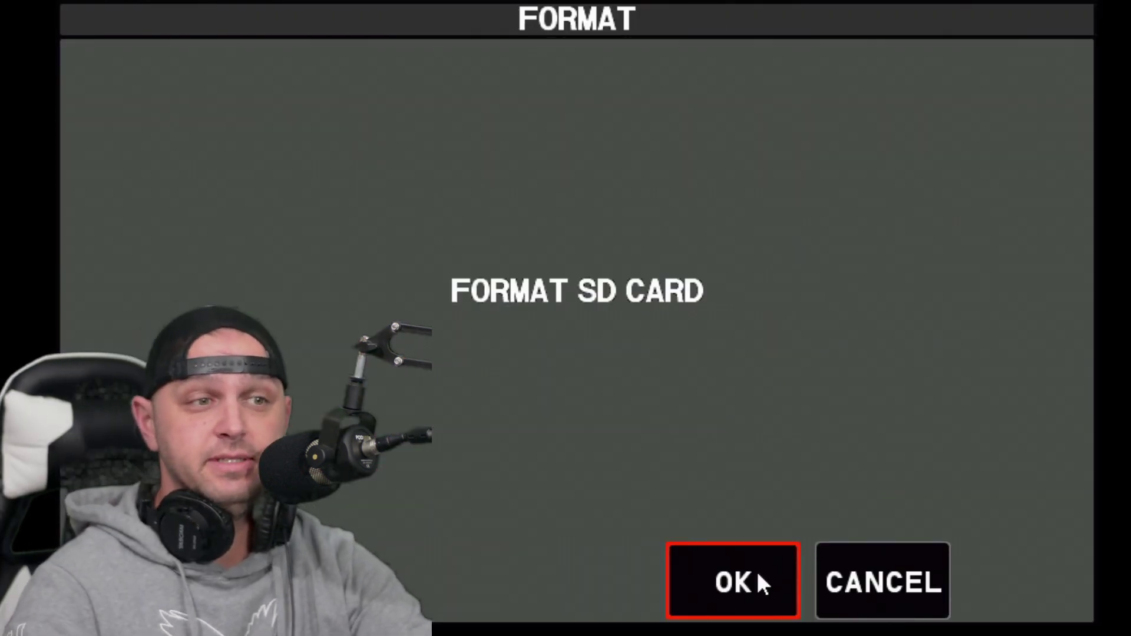
click(757, 571)
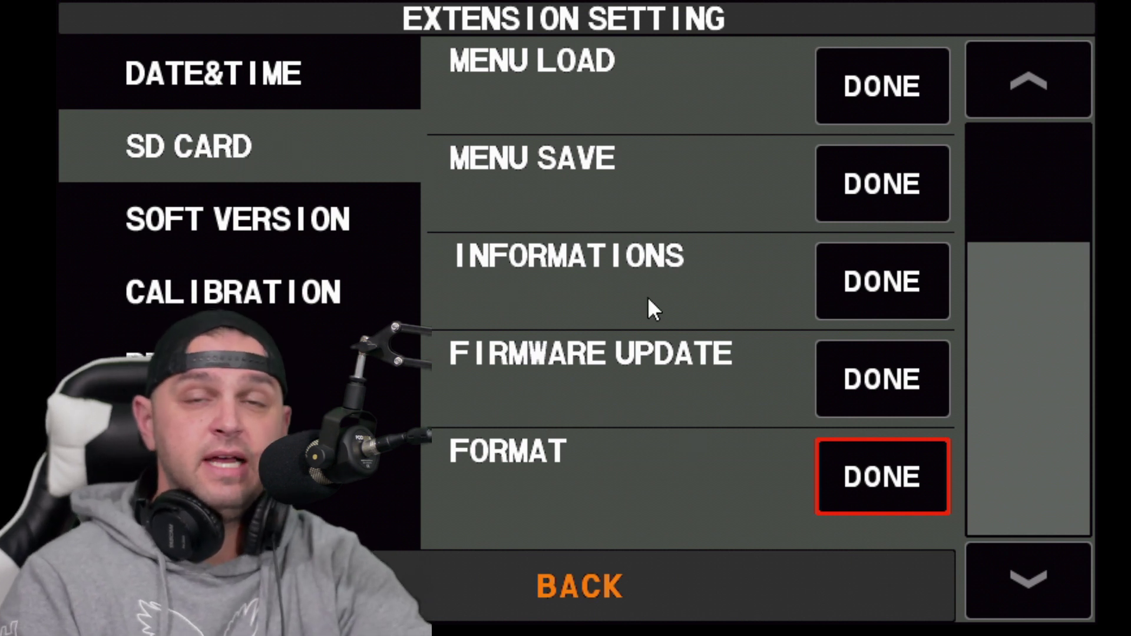
Check the SD card INFORMATIONS (29.8 GB free of 29.8 GB), then close MESSAGE MEMORY
click(822, 274)
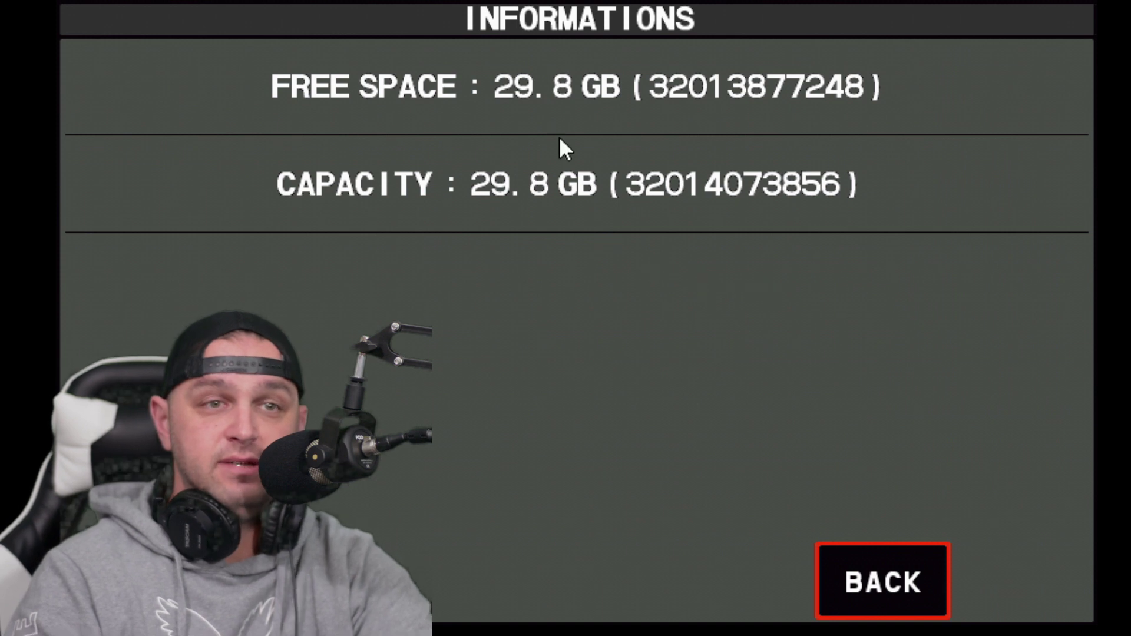
click(909, 601)
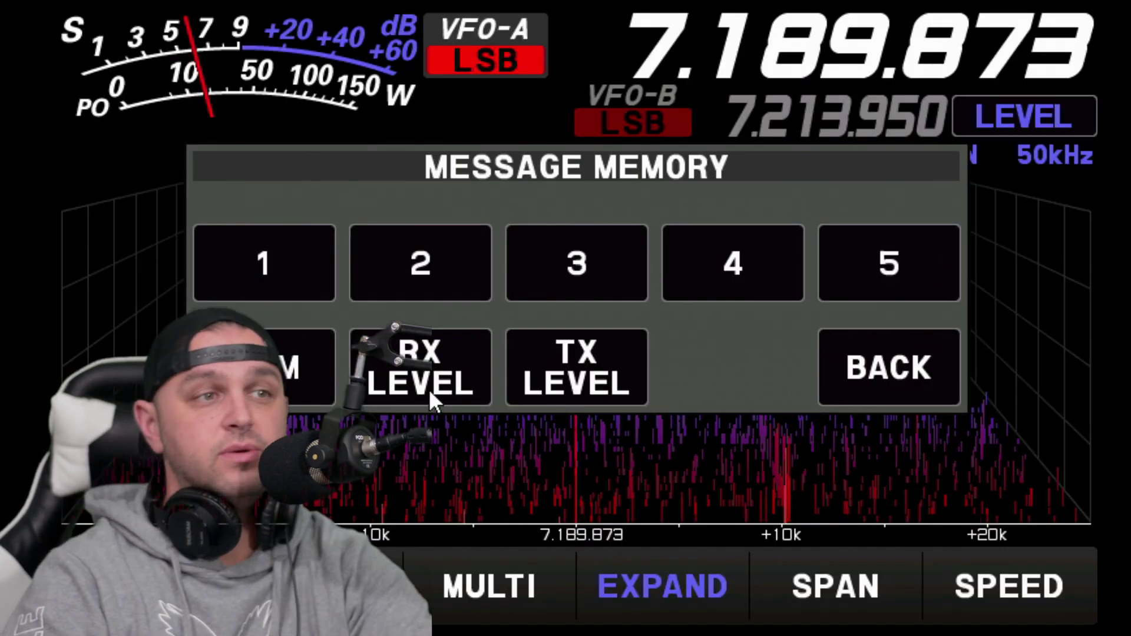
click(911, 365)
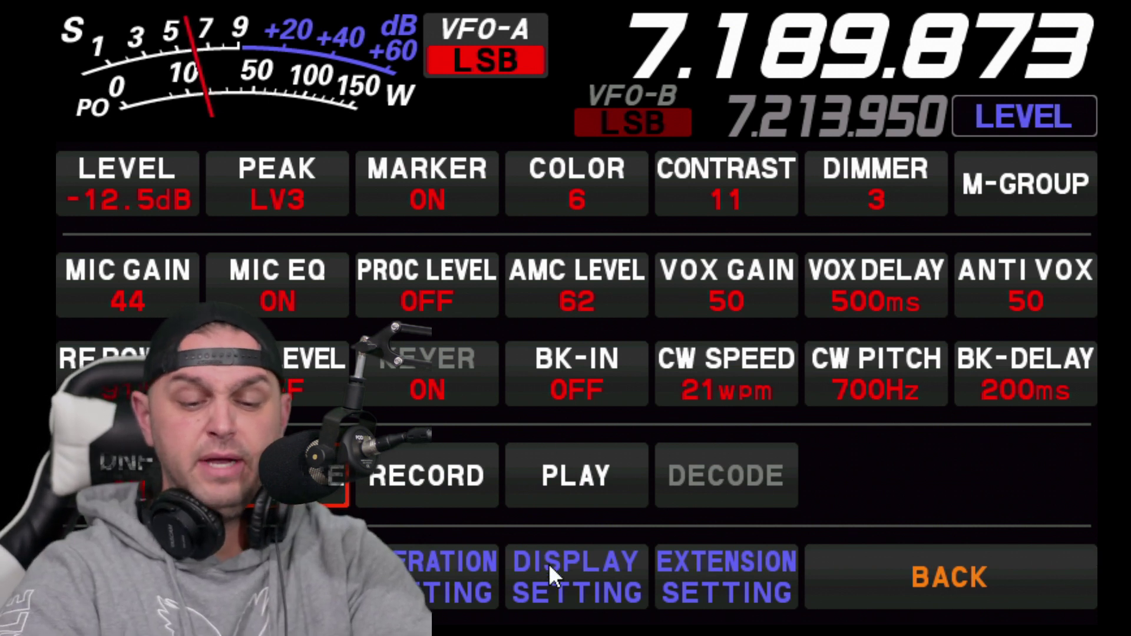
Open the MY CALL entry screen and erase the stored callsign
click(561, 581)
click(669, 114)
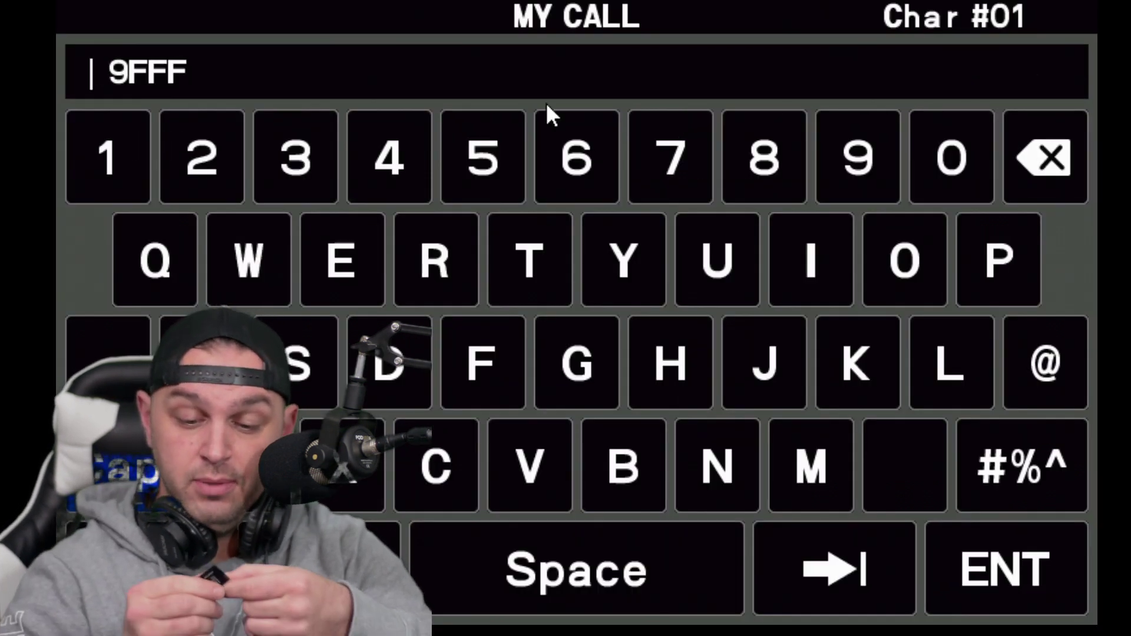
key(Right)
key(Right)
key(Right)
key(Right)
key(Right)
key(Right)
key(Right)
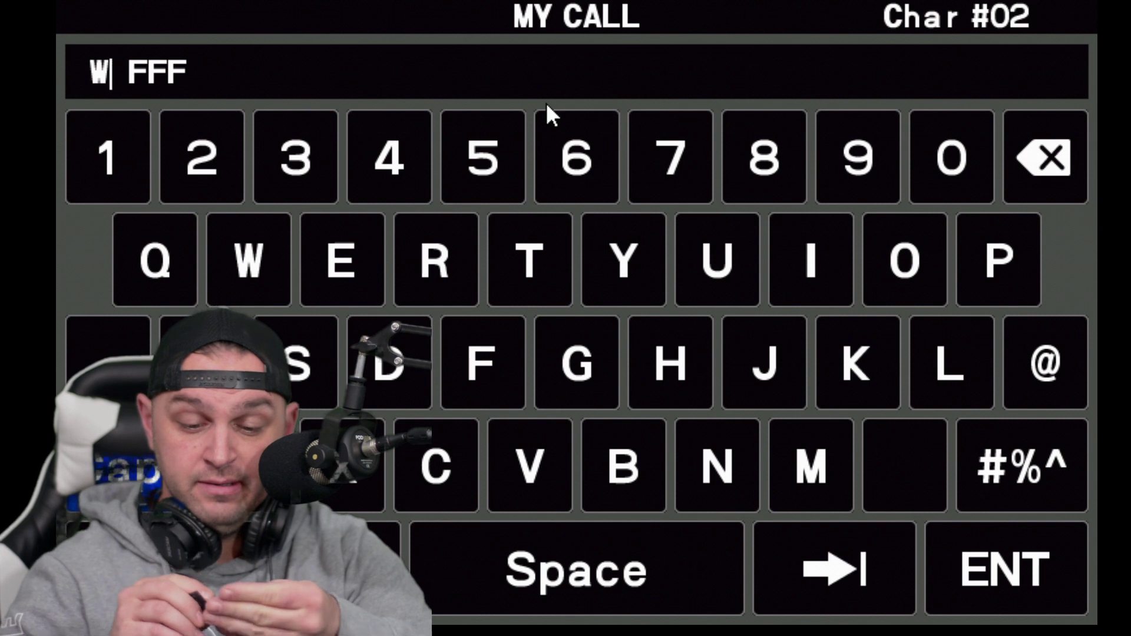
key(BackSpace)
key(BackSpace)
key(BackSpace)
key(BackSpace)
key(BackSpace)
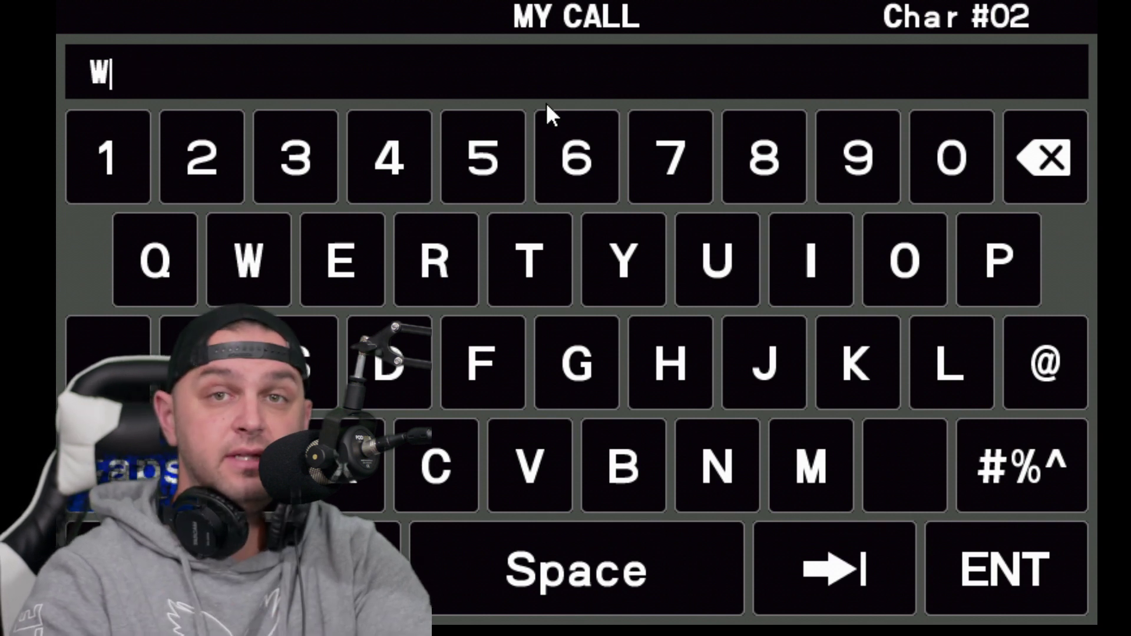
Type test text 'AT', 'CTA' and 'ACTUAL SPEED' into MY CALL, erasing each
text(AT)
key(BackSpace)
text(C)
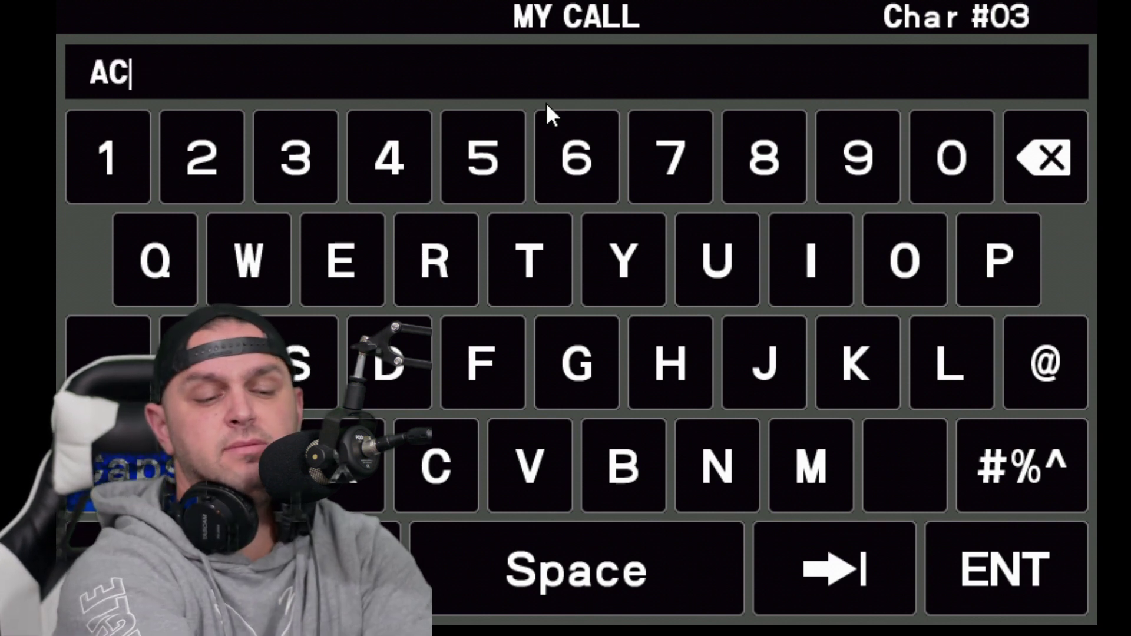
text(TA)
key(BackSpace)
key(BackSpace)
key(BackSpace)
key(BackSpace)
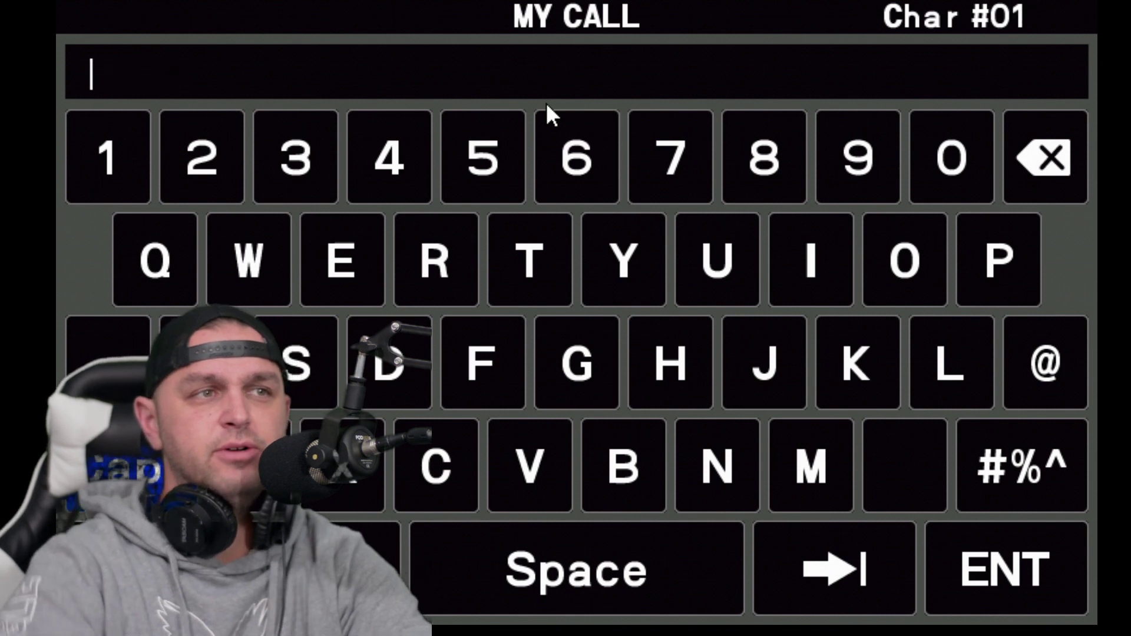
text(ACTUAL S)
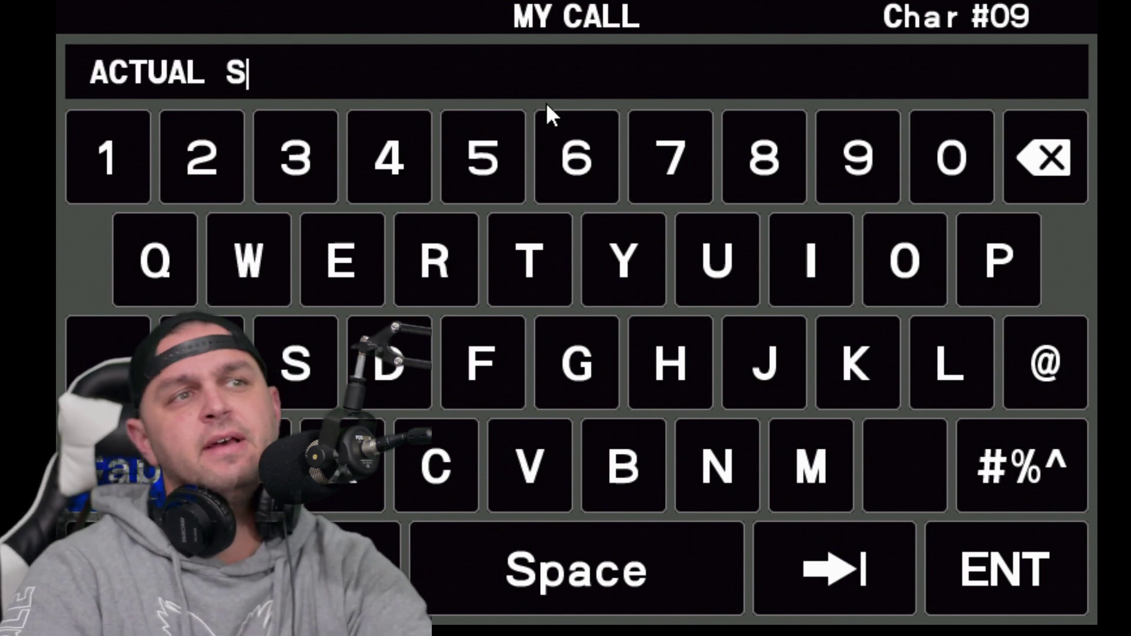
text(PEED)
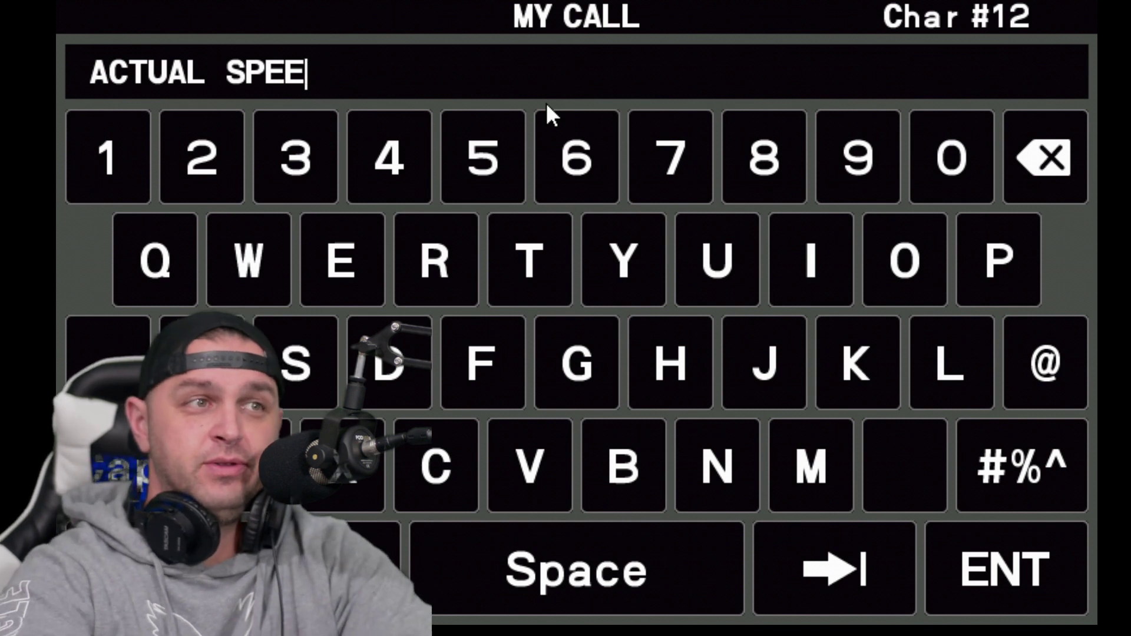
key(BackSpace)
key(BackSpace)
key(BackSpace)
key(BackSpace)
key(BackSpace)
key(BackSpace)
key(BackSpace)
key(BackSpace)
key(BackSpace)
key(BackSpace)
key(BackSpace)
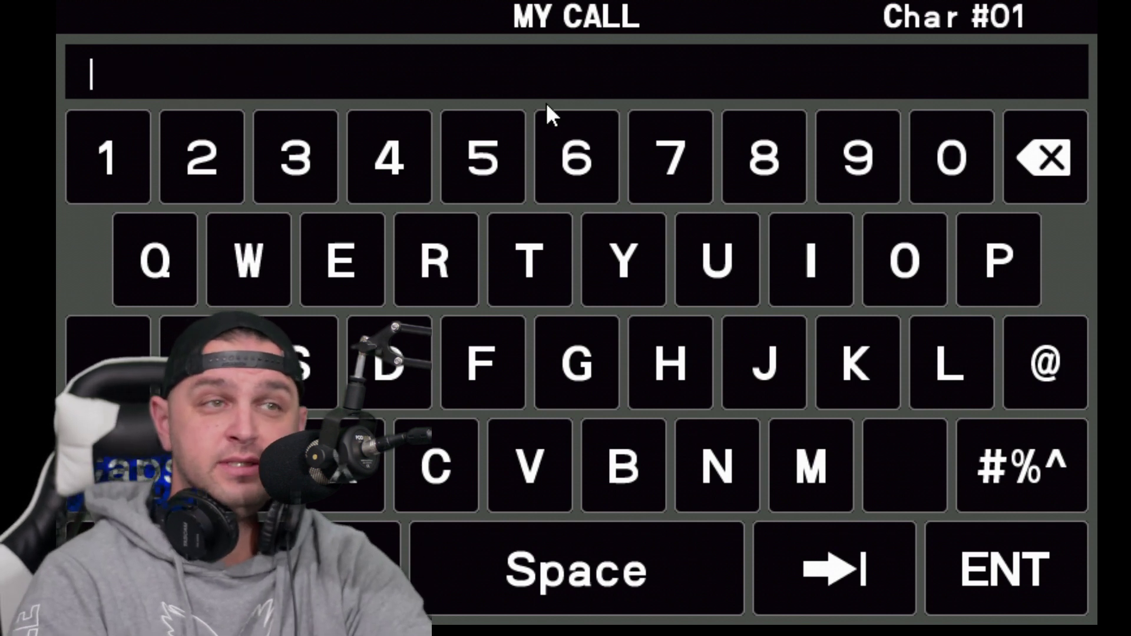
Type test phrase 'I WILL TRY TO ... FAST' and backspace until MY CALL is empty
text(I )
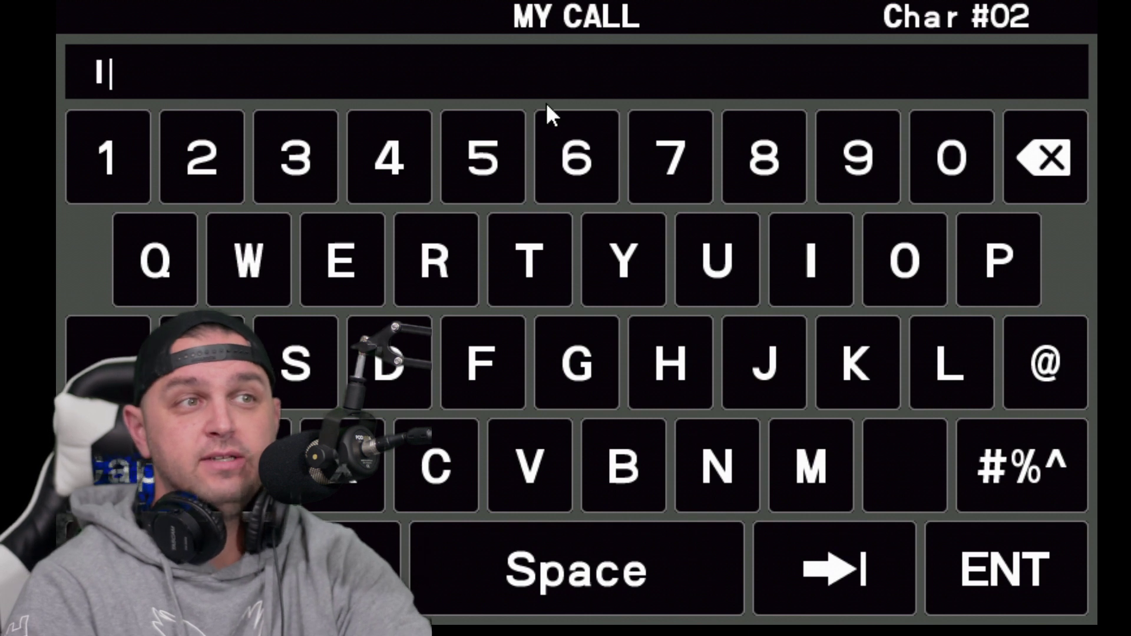
text(W)
key(BackSpace)
text(WILL TRY D)
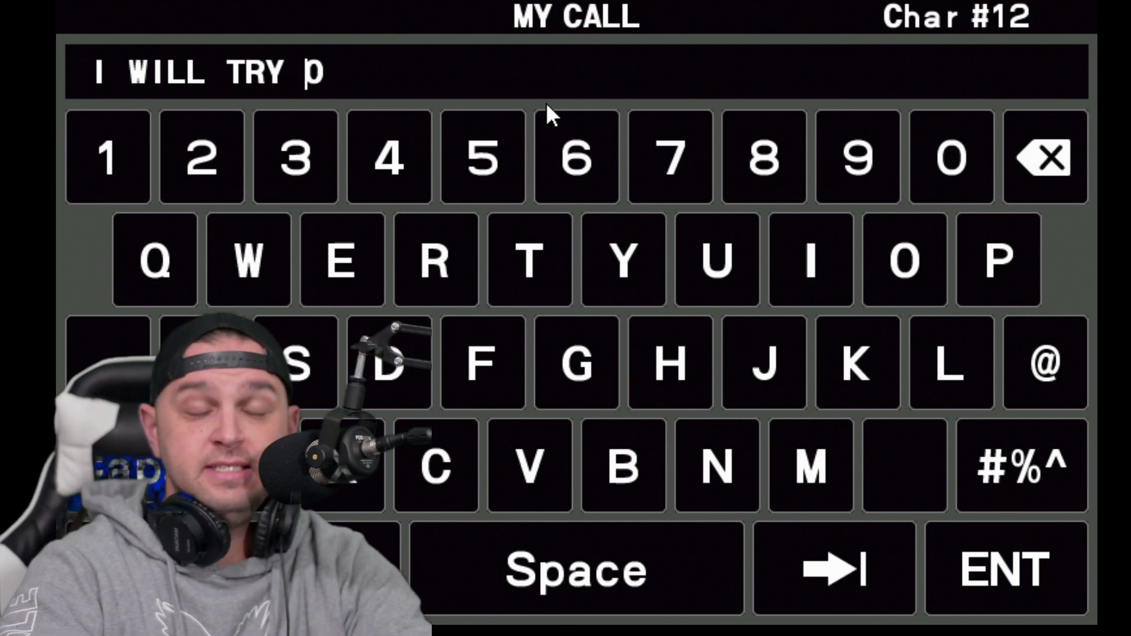
key(BackSpace)
key(BackSpace)
key(BackSpace)
key(BackSpace)
key(BackSpace)
key(BackSpace)
key(BackSpace)
key(BackSpace)
key(BackSpace)
key(BackSpace)
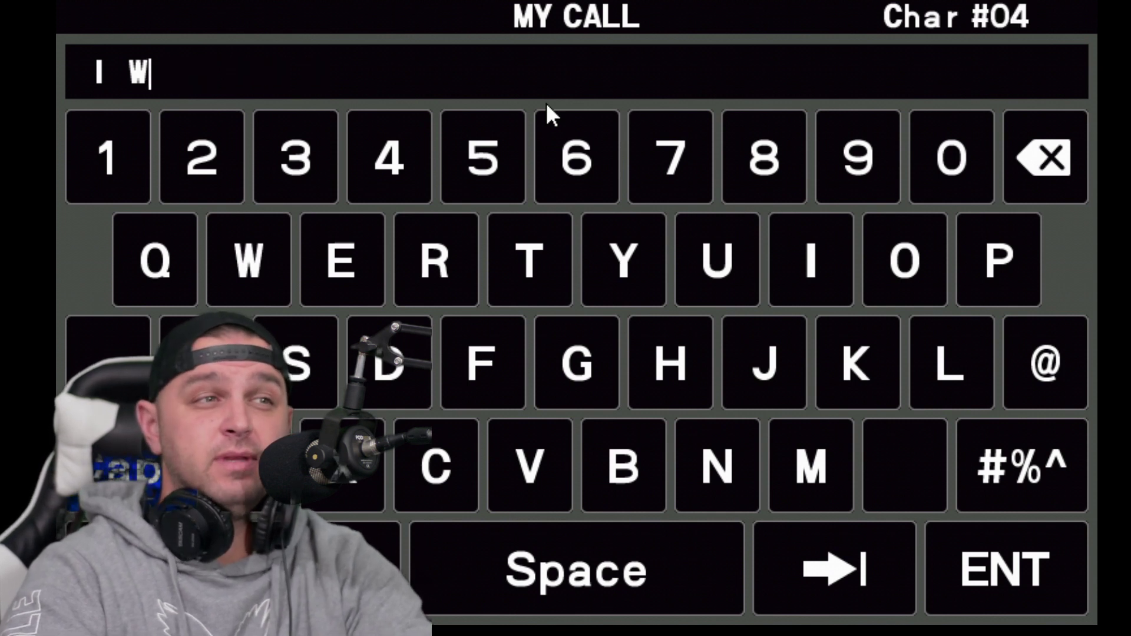
text(TO TY)
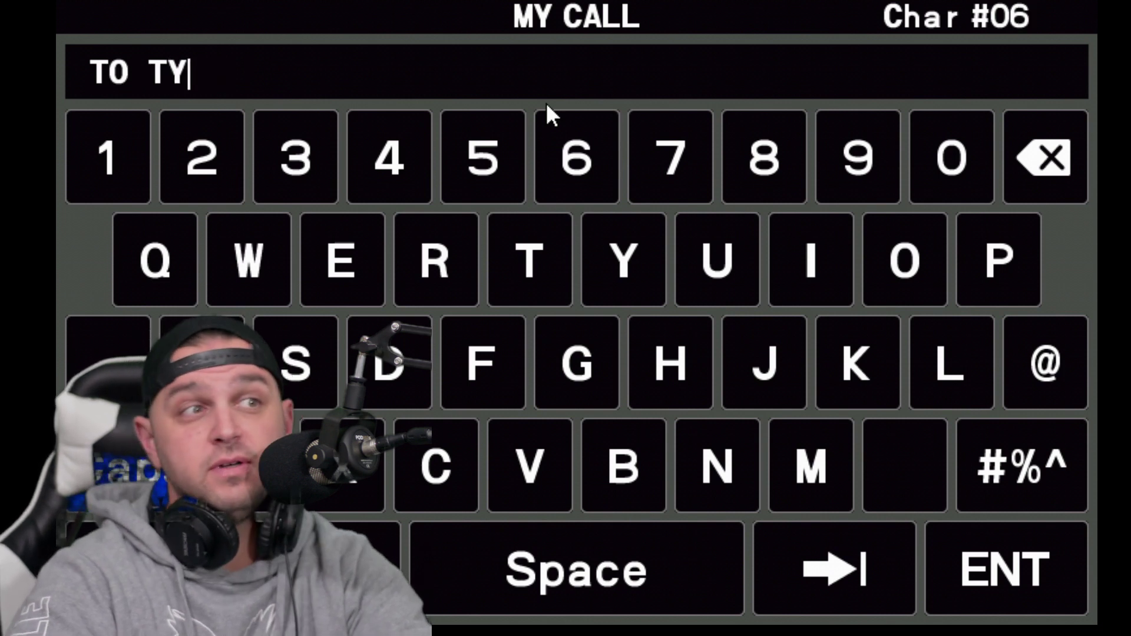
key(BackSpace)
key(BackSpace)
key(BackSpace)
key(BackSpace)
text(AST)
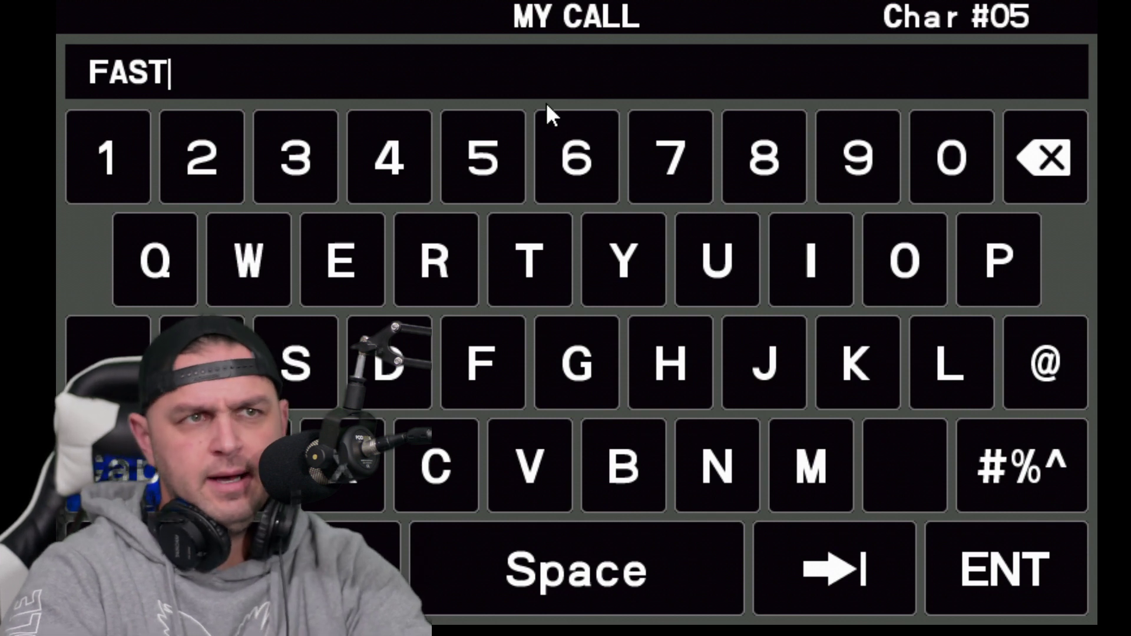
key(BackSpace)
key(BackSpace)
key(BackSpace)
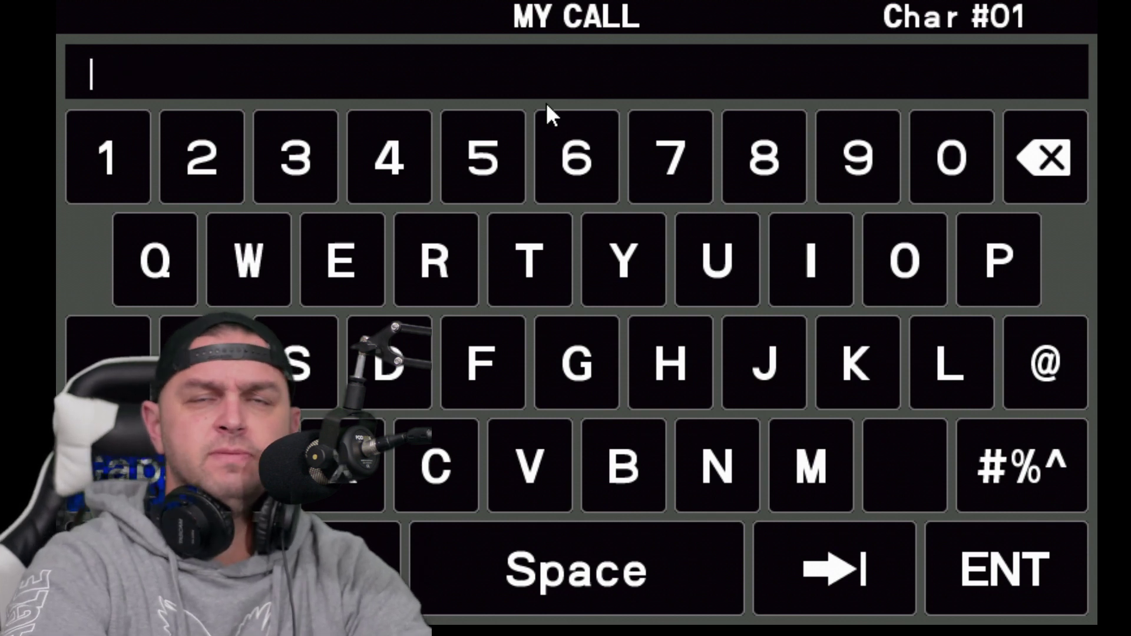
text(W9FFF)
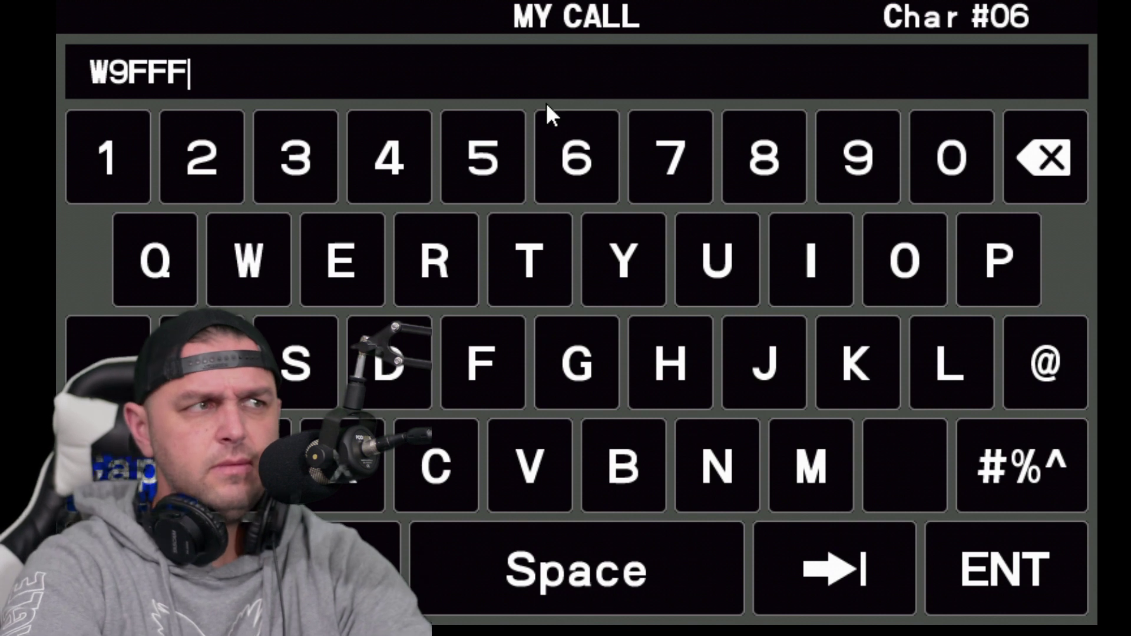
key(BackSpace)
key(BackSpace)
key(BackSpace)
key(BackSpace)
key(BackSpace)
text(W9FFF)
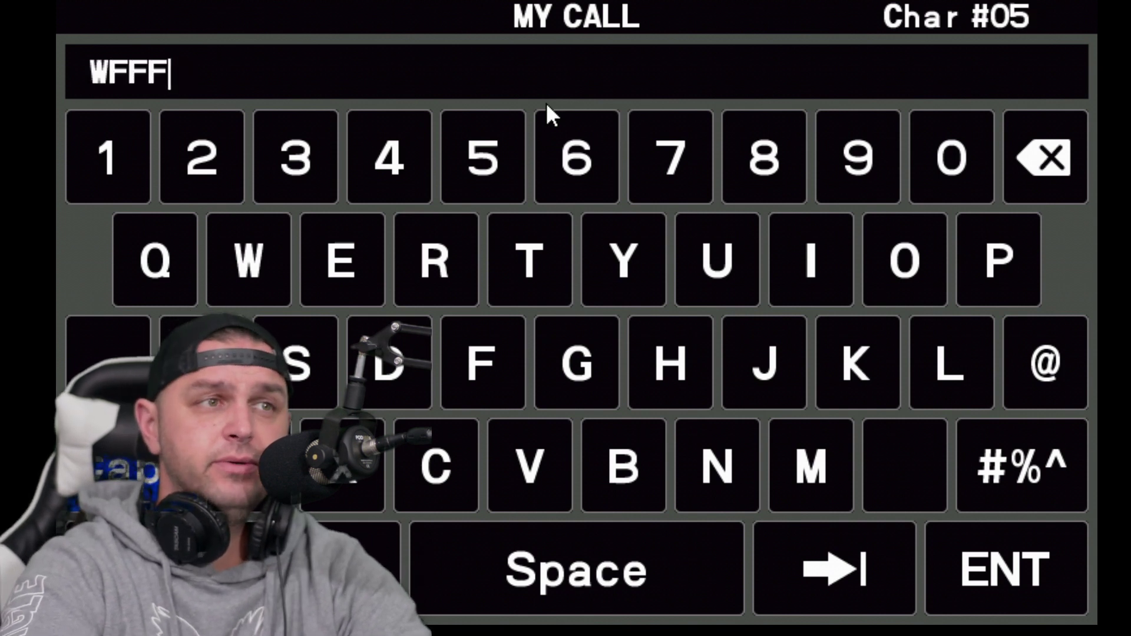
key(BackSpace)
key(BackSpace)
key(BackSpace)
key(BackSpace)
text(W9FFFF)
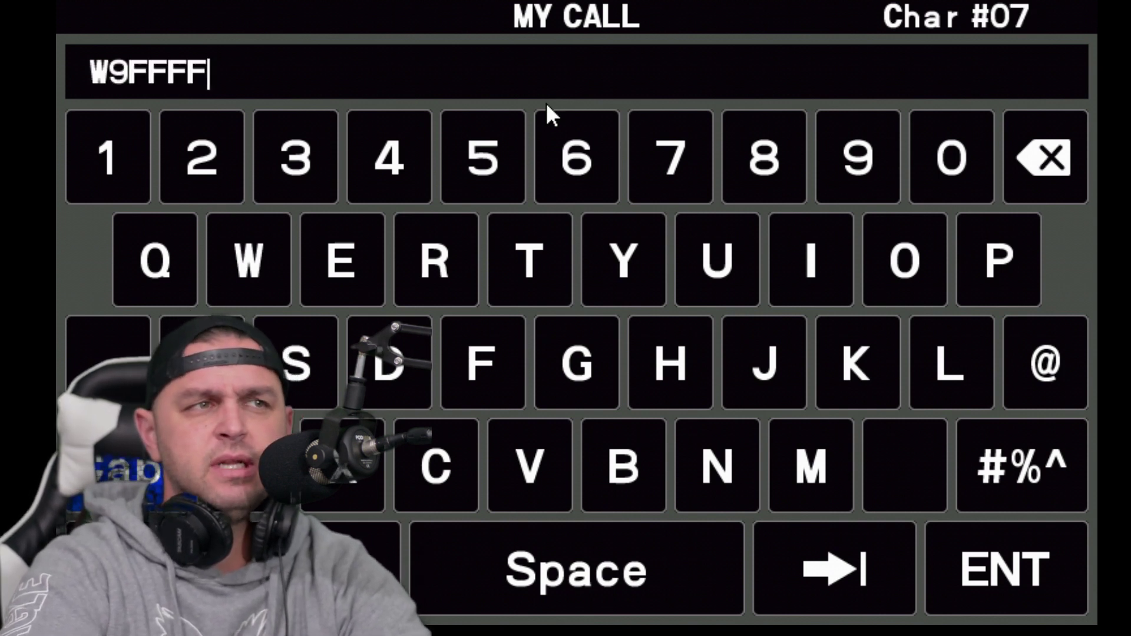
key(BackSpace)
key(BackSpace)
key(BackSpace)
key(BackSpace)
text(W)
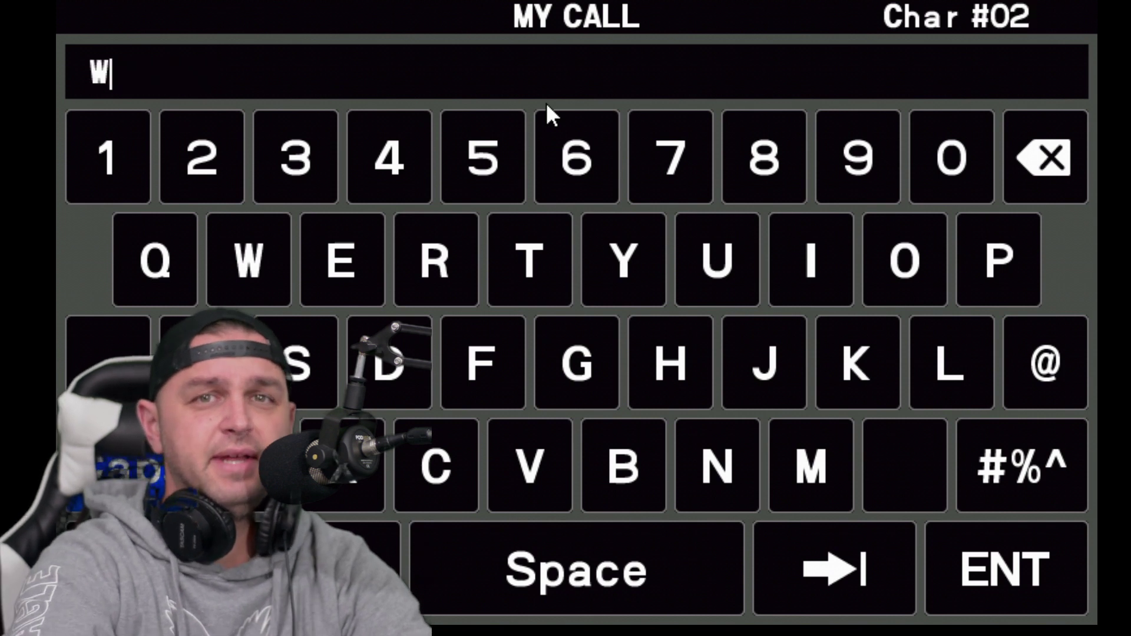
text(FFF)
key(BackSpace)
key(BackSpace)
key(BackSpace)
key(BackSpace)
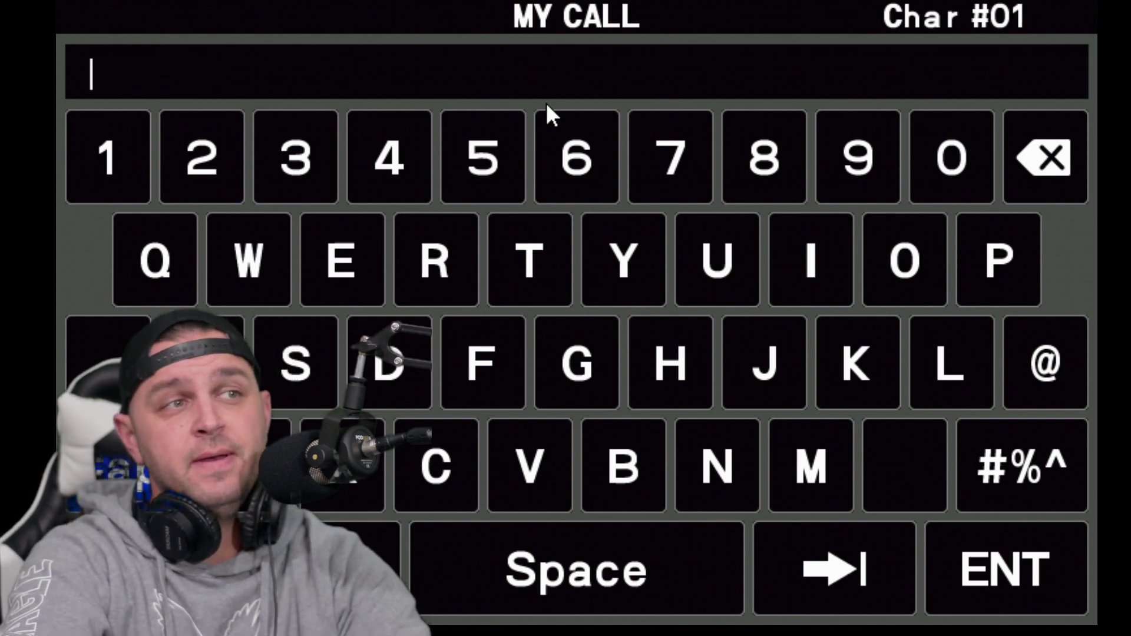
text(W)
key(BackSpace)
key(BackSpace)
key(BackSpace)
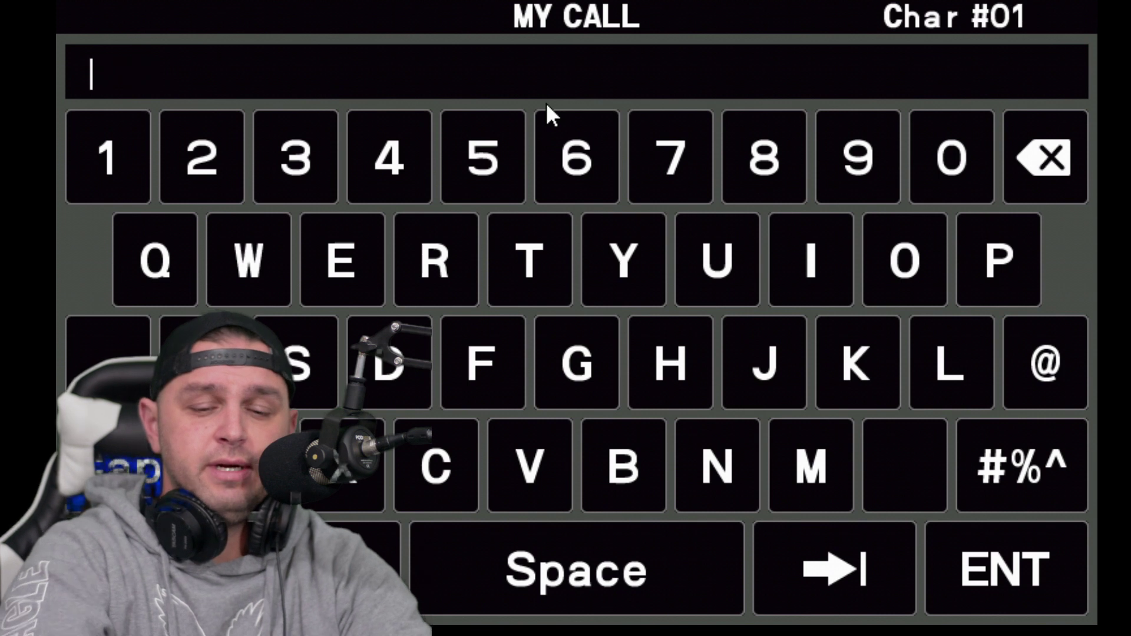
text(MIS)
key(BackSpace)
text(I)
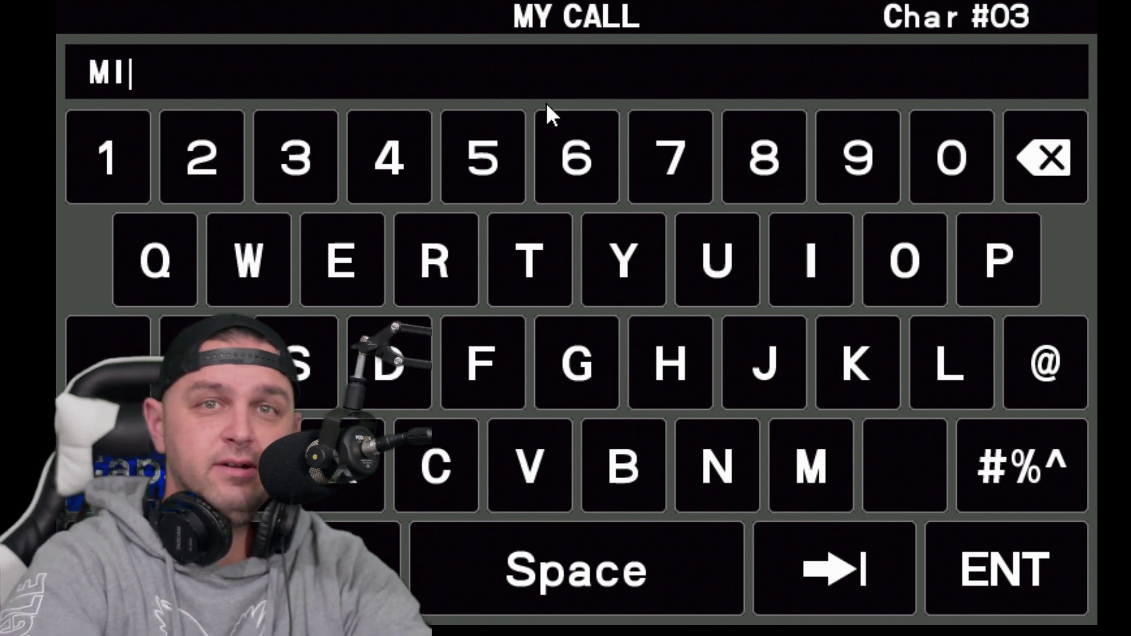
text(SSES)
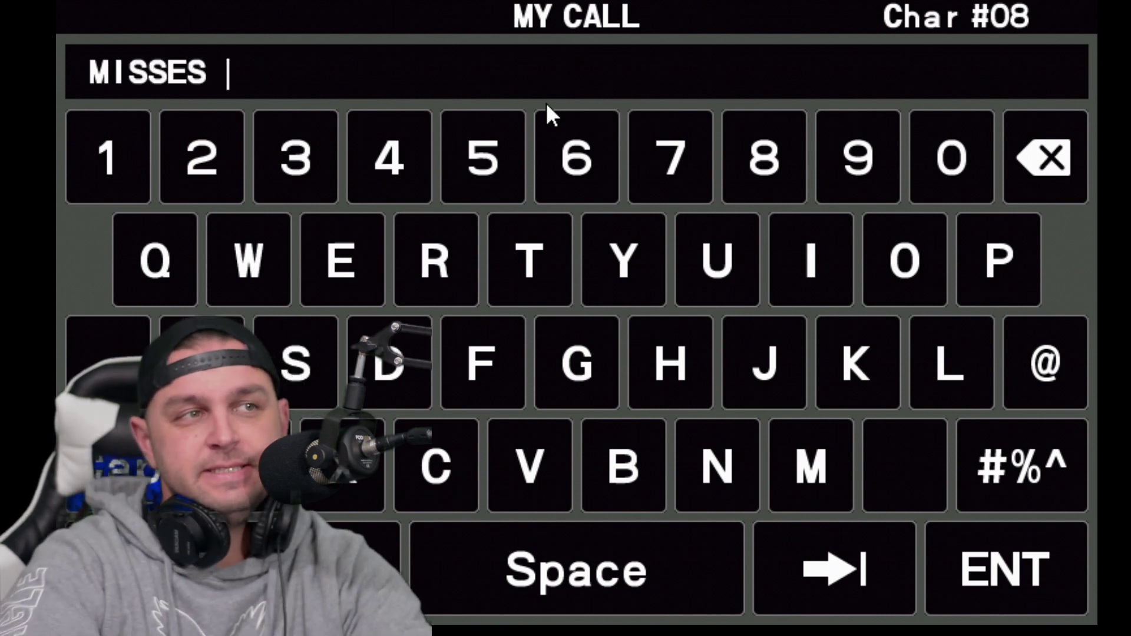
text( LETT)
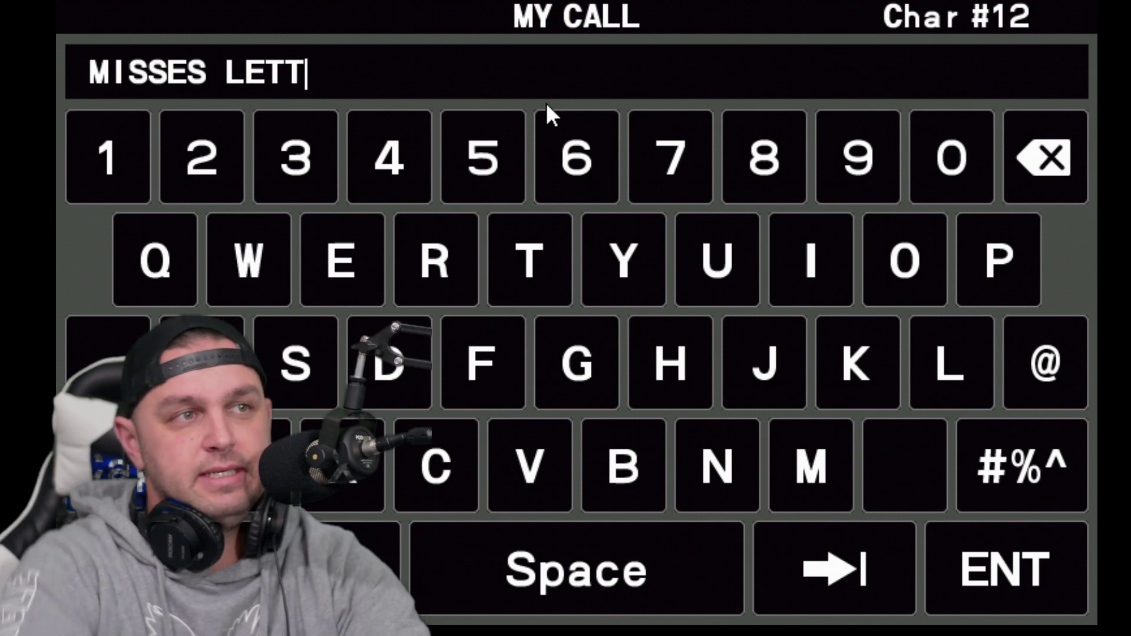
key(BackSpace)
key(BackSpace)
key(BackSpace)
key(BackSpace)
key(BackSpace)
key(BackSpace)
key(BackSpace)
key(BackSpace)
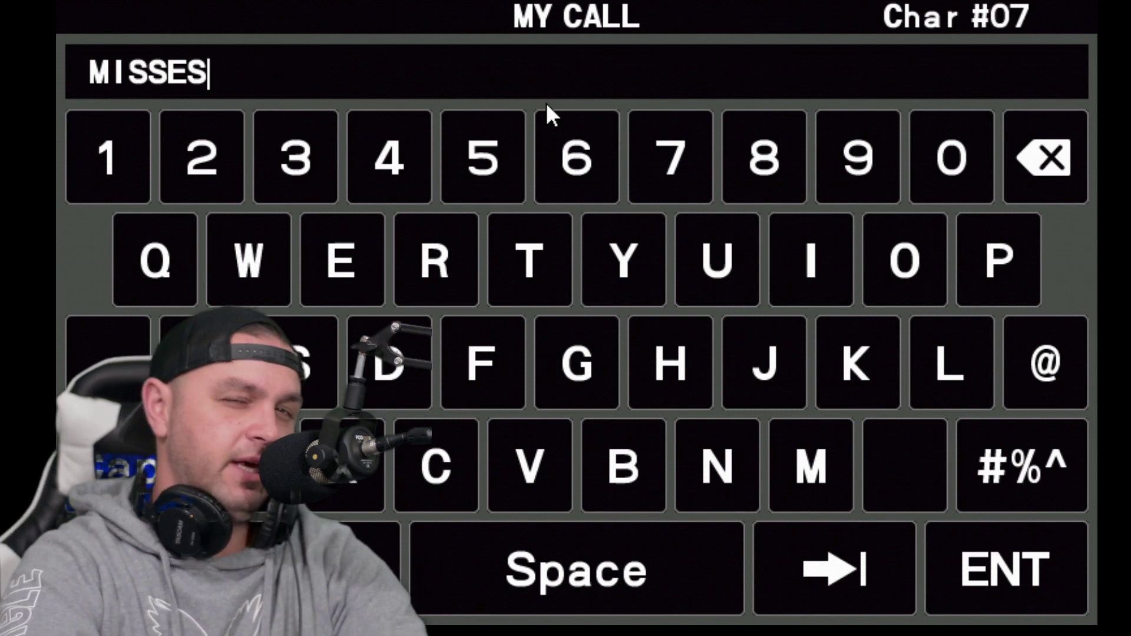
key(BackSpace)
key(BackSpace)
key(BackSpace)
text(LE)
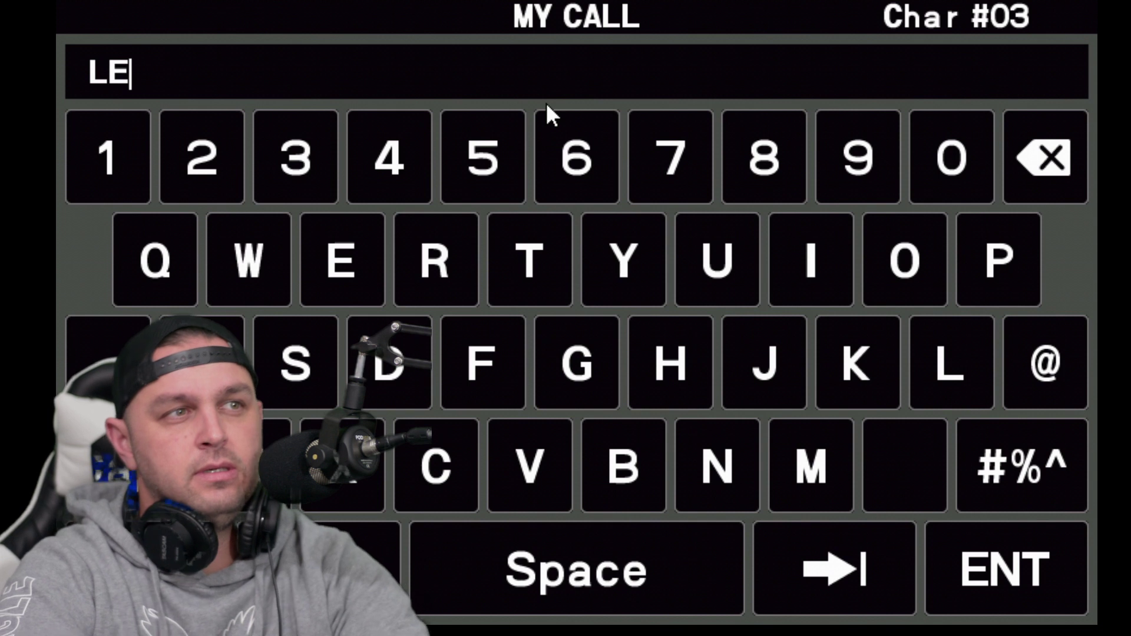
text(TTERS)
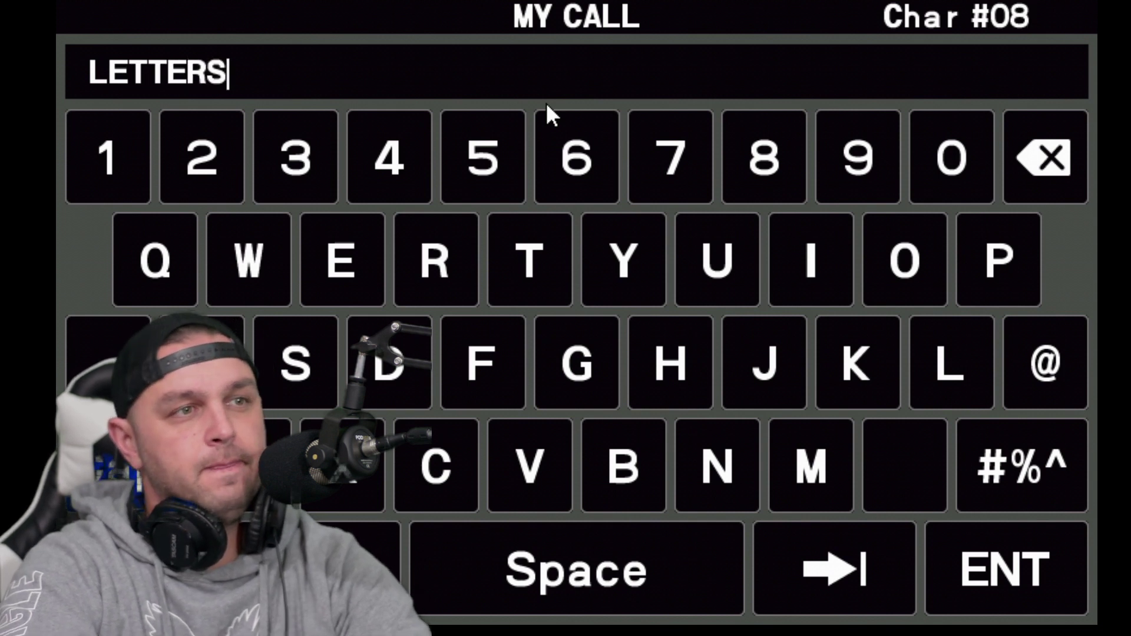
key(BackSpace)
key(BackSpace)
key(BackSpace)
key(BackSpace)
key(BackSpace)
key(BackSpace)
key(BackSpace)
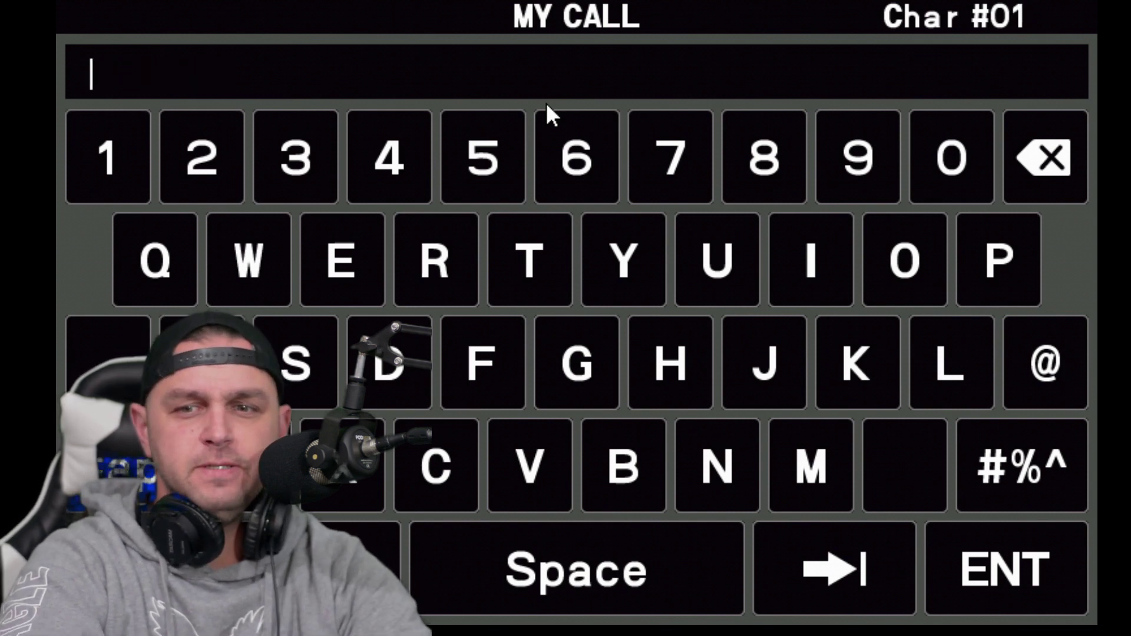
text(::)
key(BackSpace)
text(()
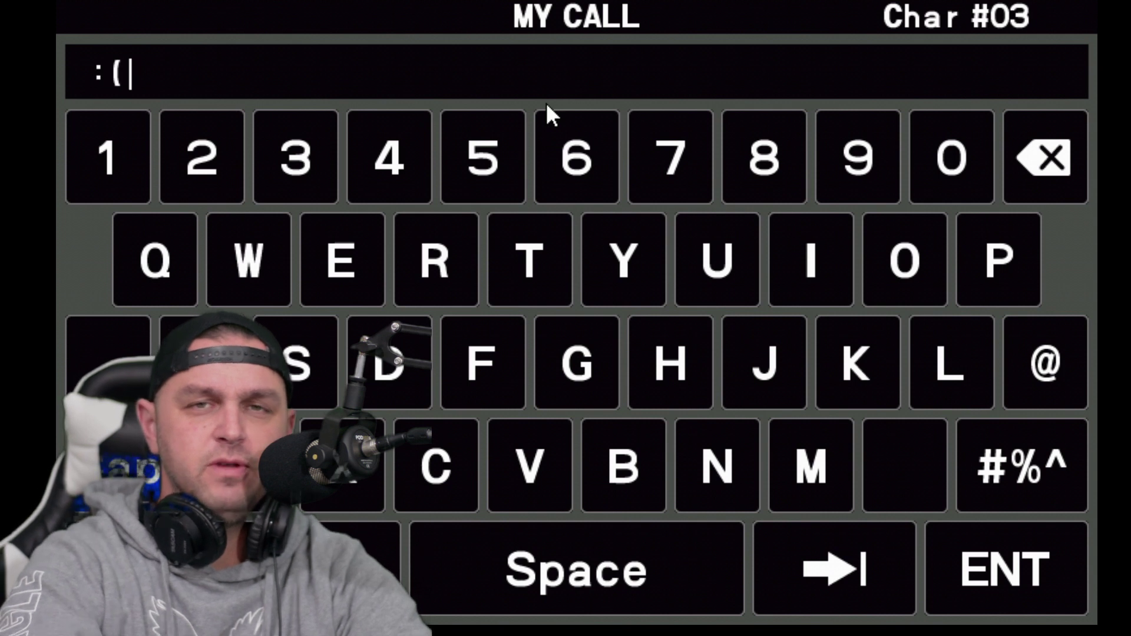
key(BackSpace)
key(BackSpace)
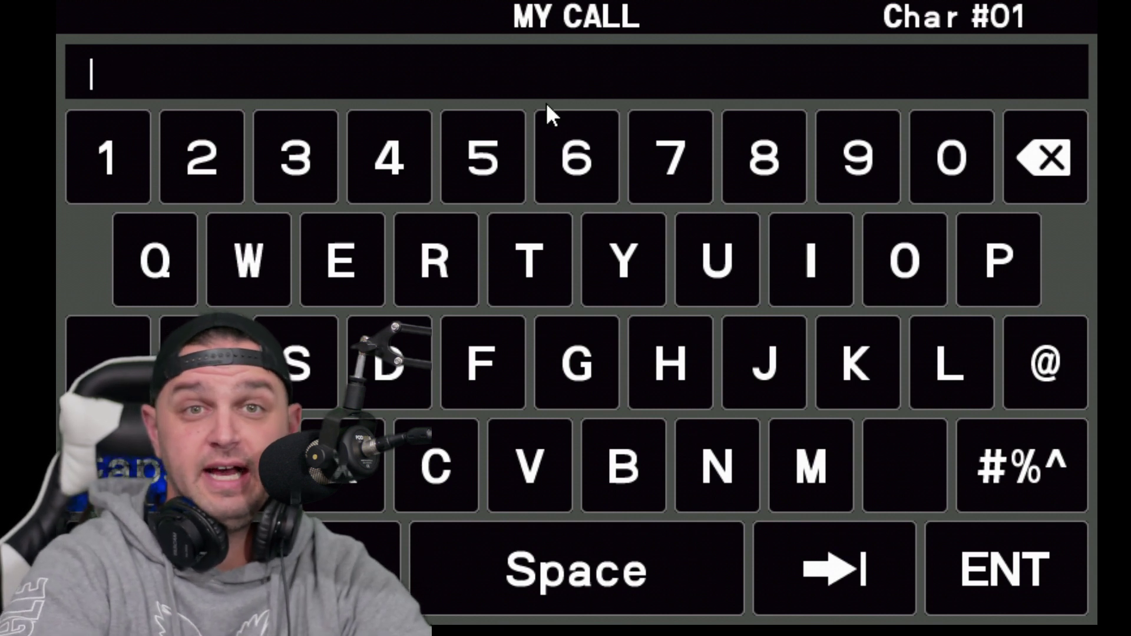
Close the MY CALL keyboard unchanged and back out to the spectrum scope at 7.189.873 LSB
key(Escape)
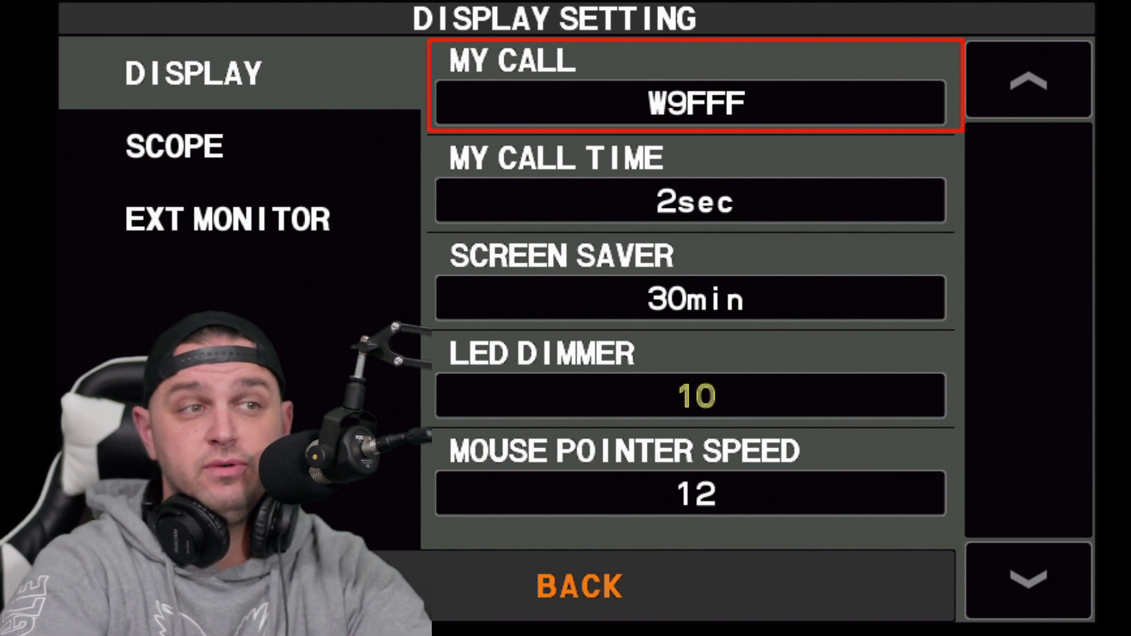
click(548, 583)
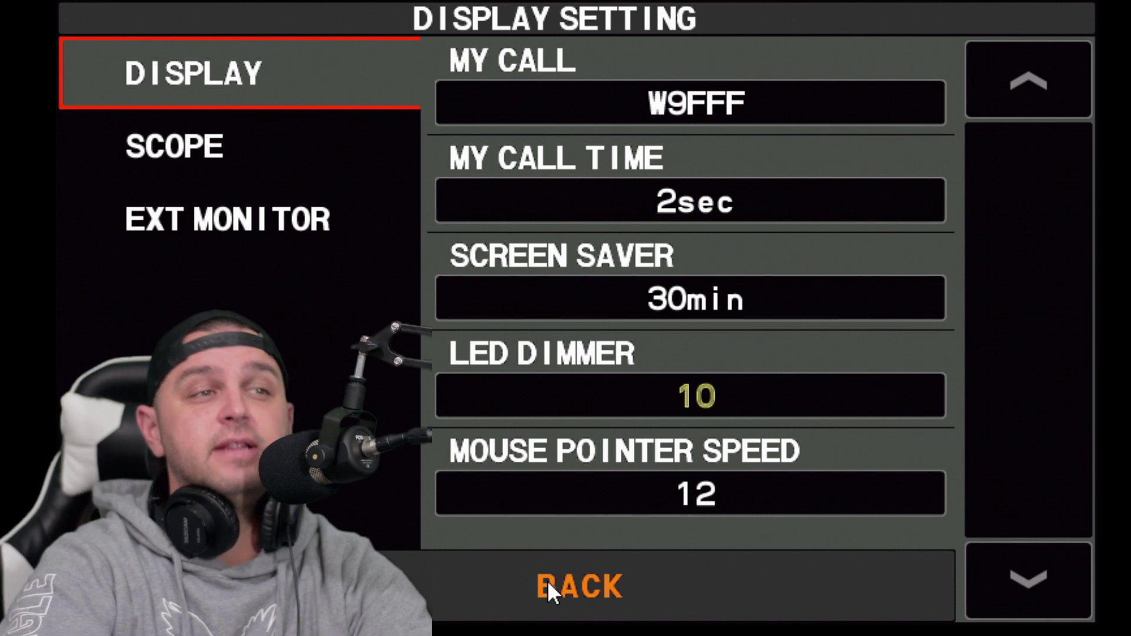
click(629, 587)
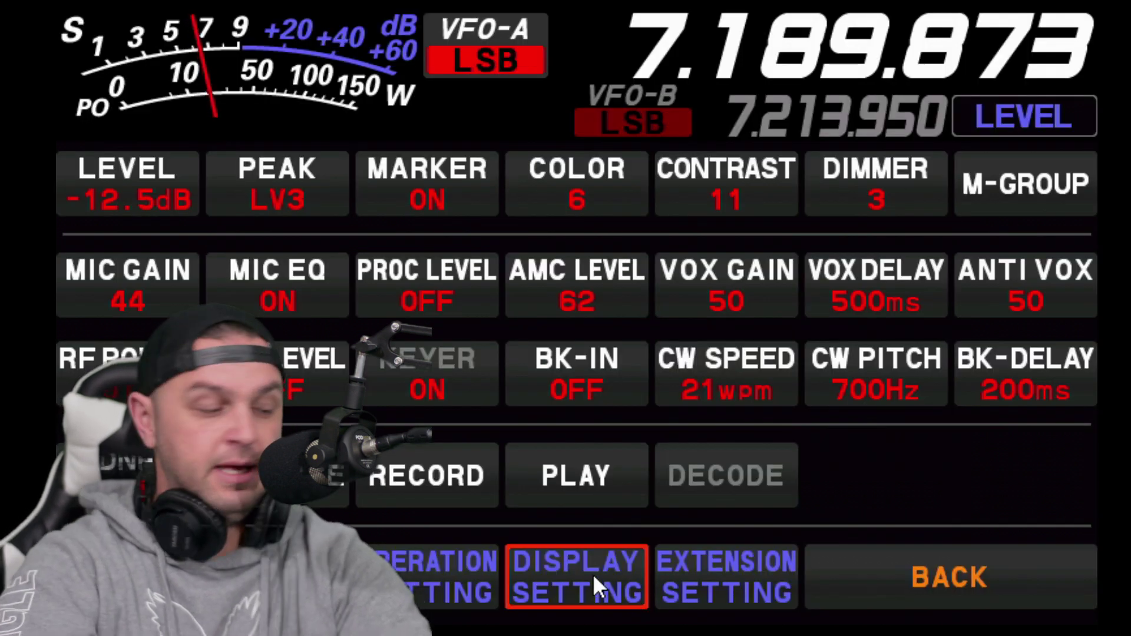
click(966, 588)
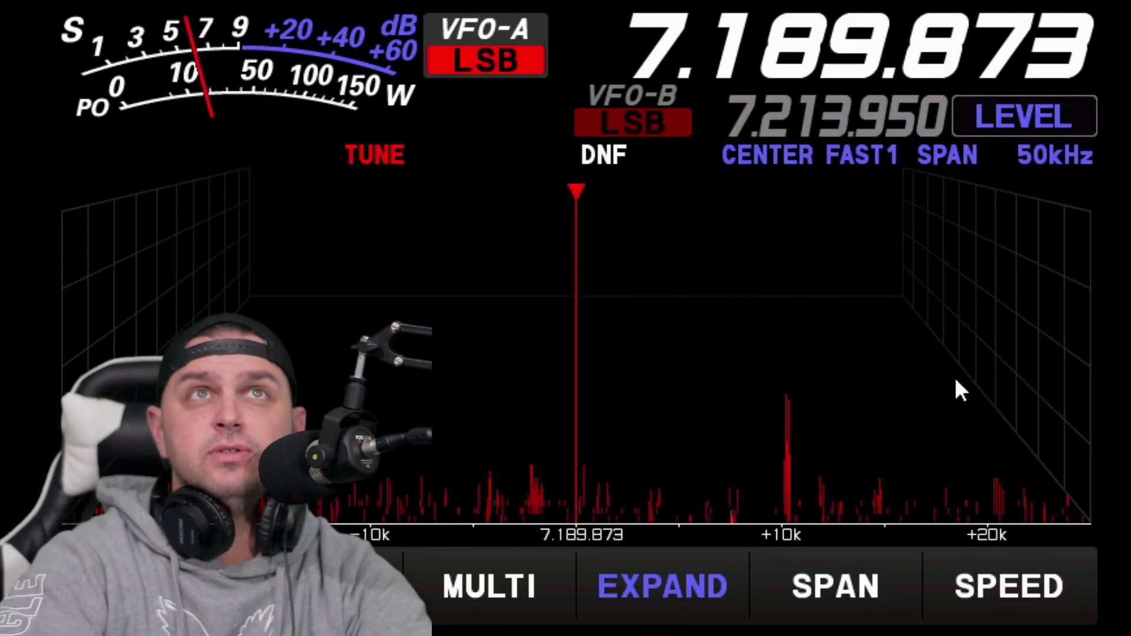